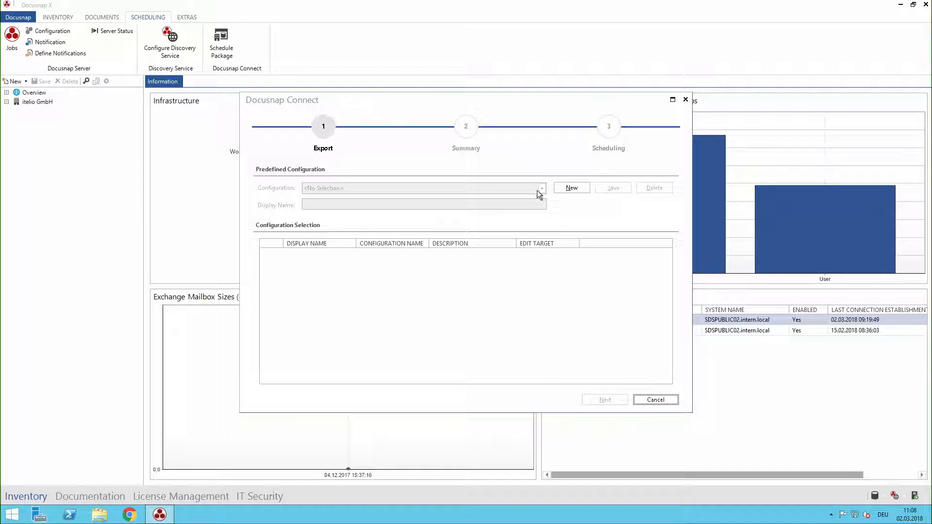
# Add an export entry based on the predefined HelpLineExport configuration and save it.
pyautogui.click(561, 187)
pyautogui.click(542, 188)
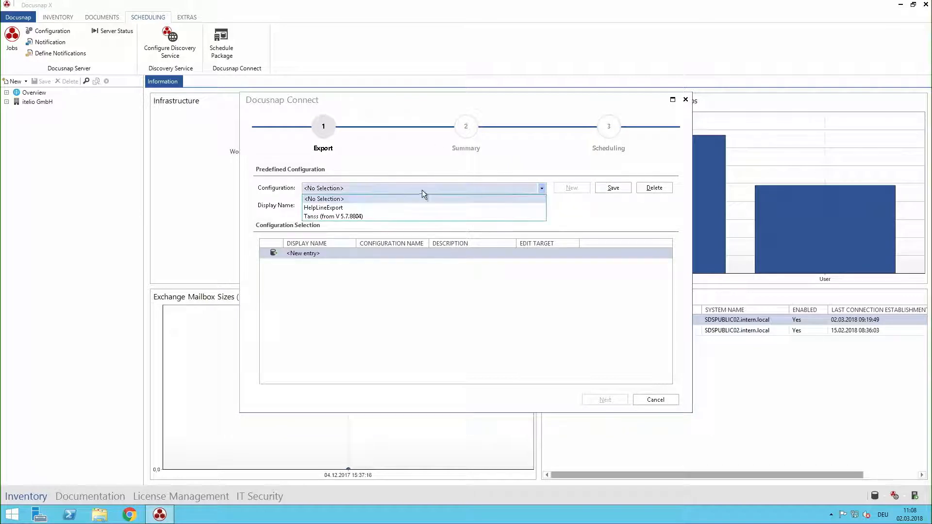
pyautogui.click(373, 208)
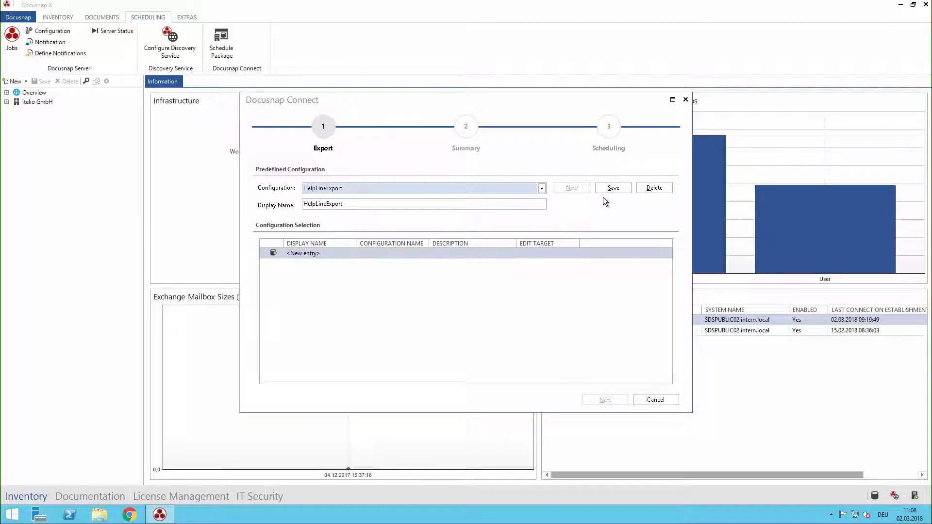
pyautogui.click(613, 188)
# Examine the target formats offered for the HelpLineExport entry and leave the target settings without changes.
pyautogui.click(561, 255)
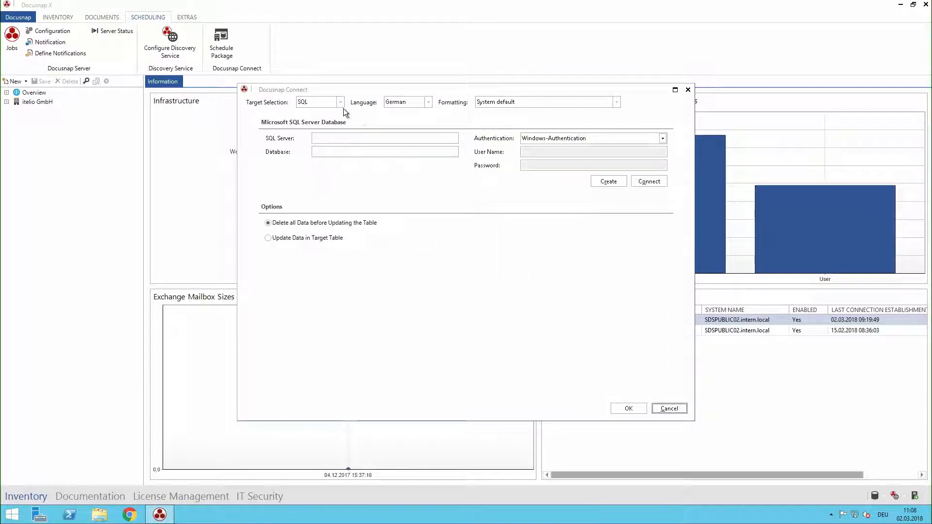
pyautogui.click(341, 103)
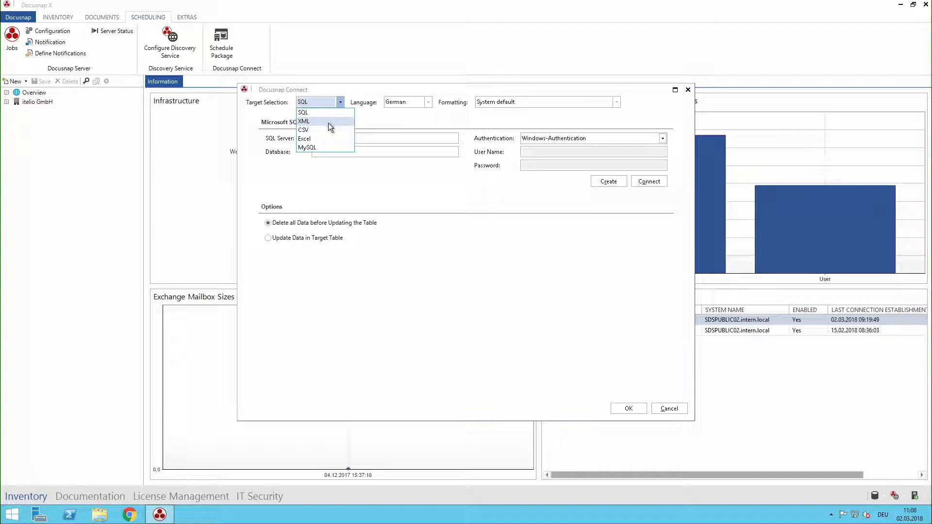
pyautogui.click(668, 409)
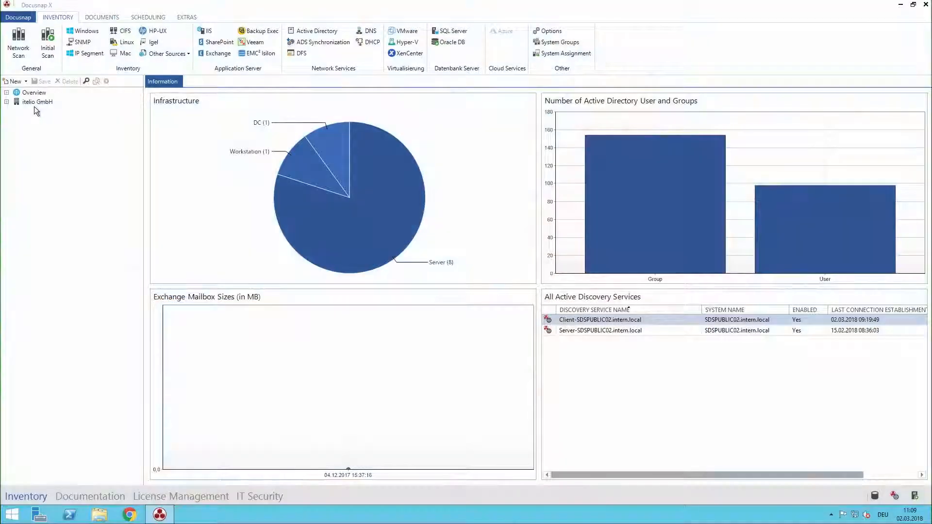
# Open the Docusnap Connect package administration in Docusnap Management.
pyautogui.click(19, 17)
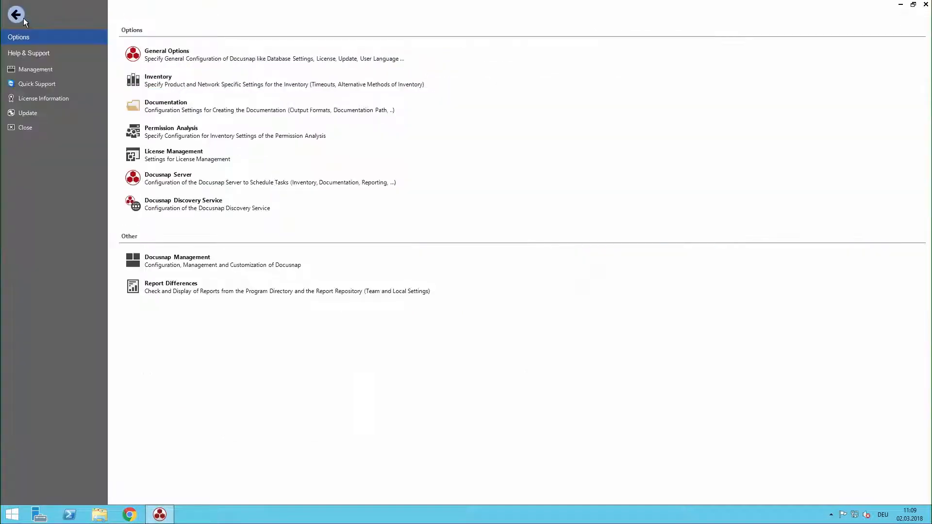
pyautogui.click(183, 260)
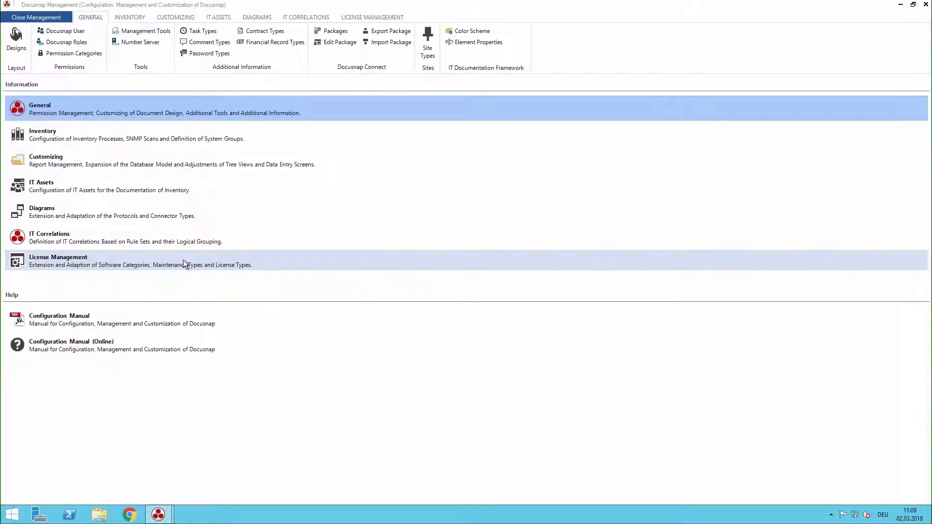
pyautogui.click(351, 33)
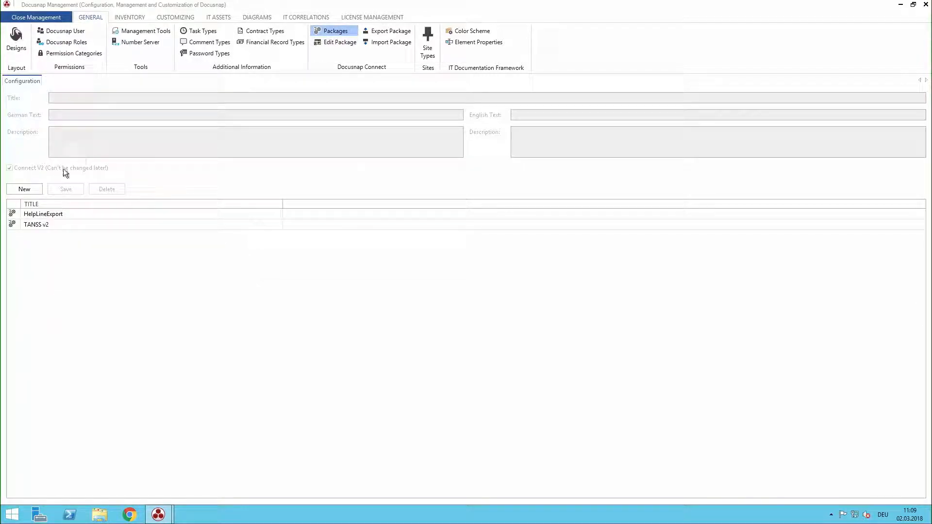
# Create a Connect V2 package with Monitoring as its title, German text and English text, and save it.
pyautogui.click(37, 190)
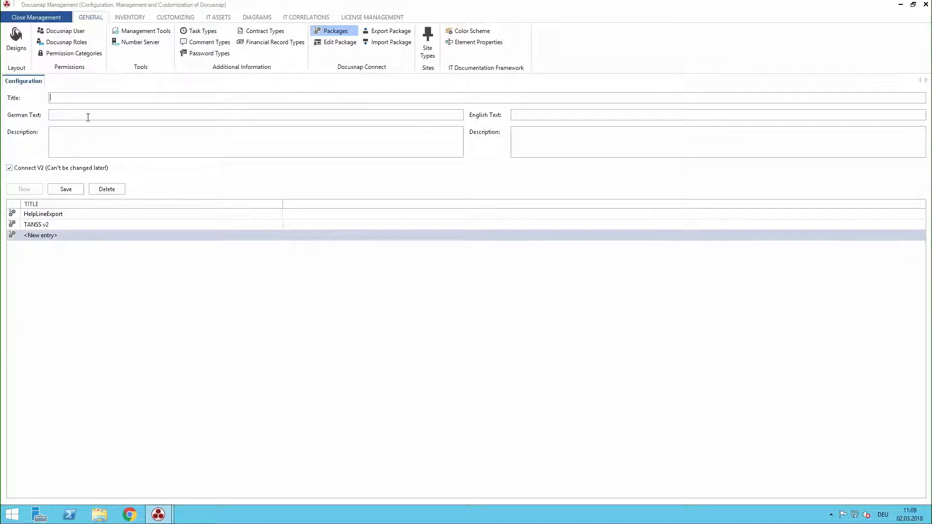
pyautogui.write('Monitoring')
pyautogui.hotkey('ctrl', 'a')
pyautogui.hotkey('ctrl', 'c')
pyautogui.click(89, 117)
pyautogui.hotkey('ctrl', 'v')
pyautogui.hotkey('ctrl', 'v')
pyautogui.click(78, 188)
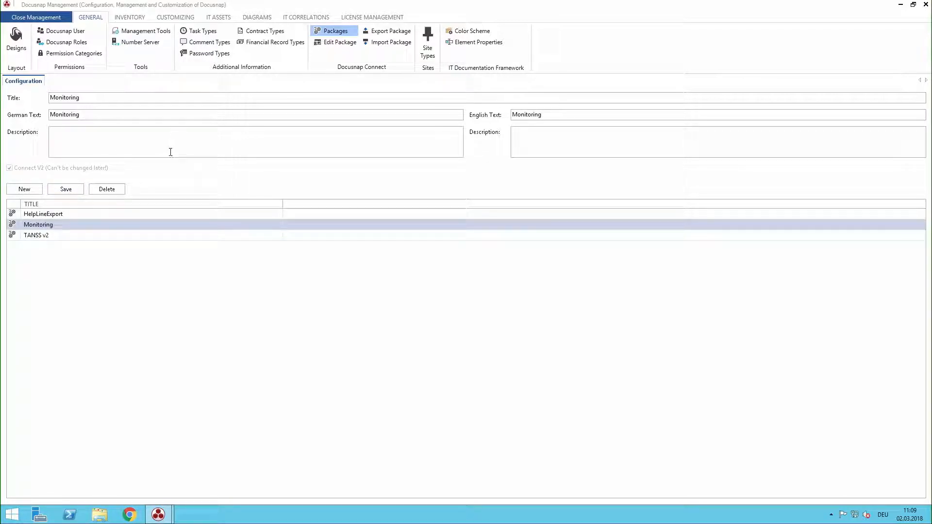
# Open the Monitoring package for editing, name its table Export and save it.
pyautogui.click(326, 42)
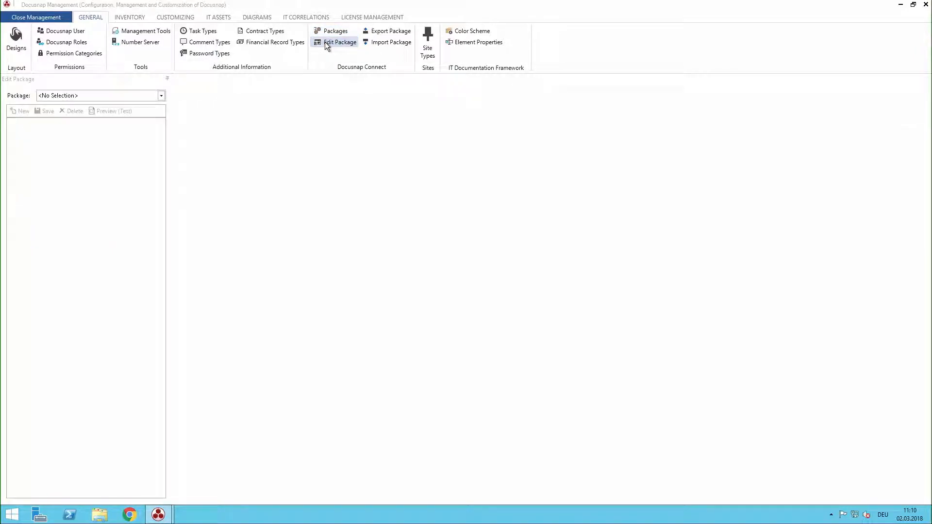
pyautogui.click(151, 98)
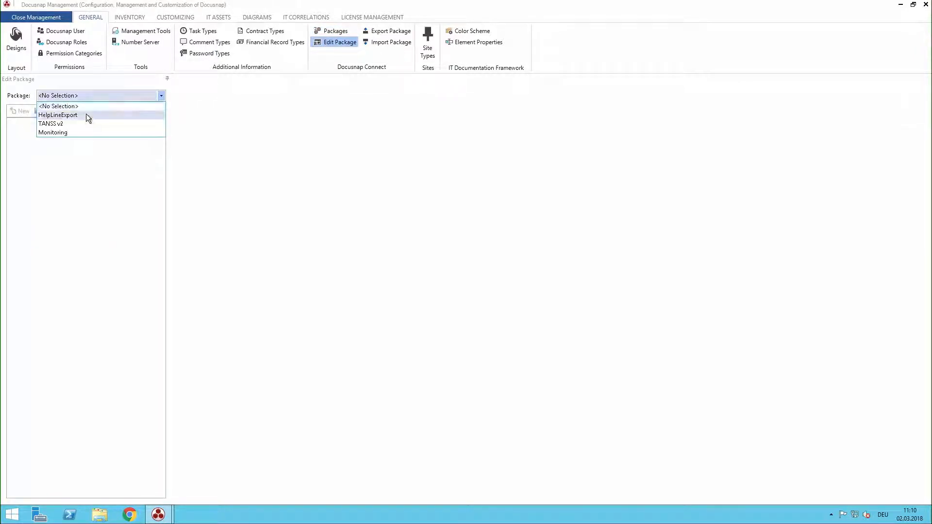
pyautogui.click(70, 135)
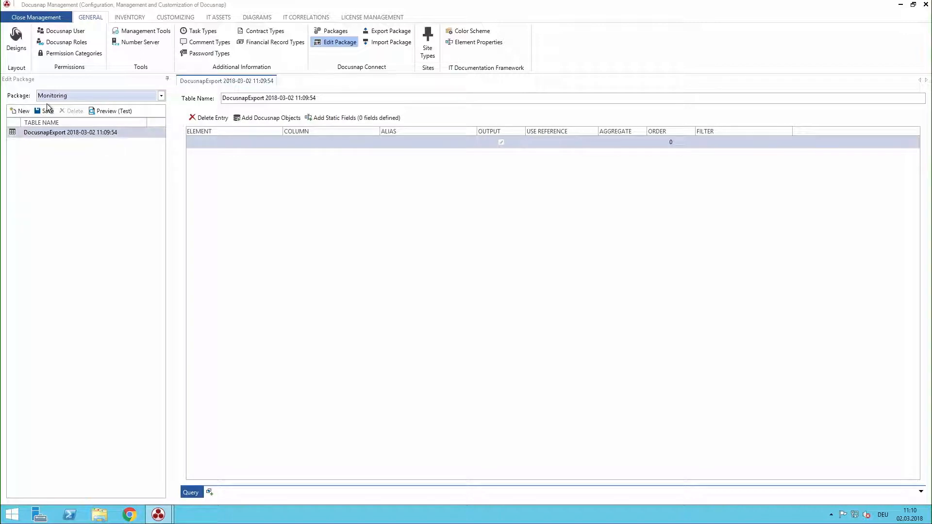
pyautogui.moveTo(328, 98); pyautogui.dragTo(2, 111)
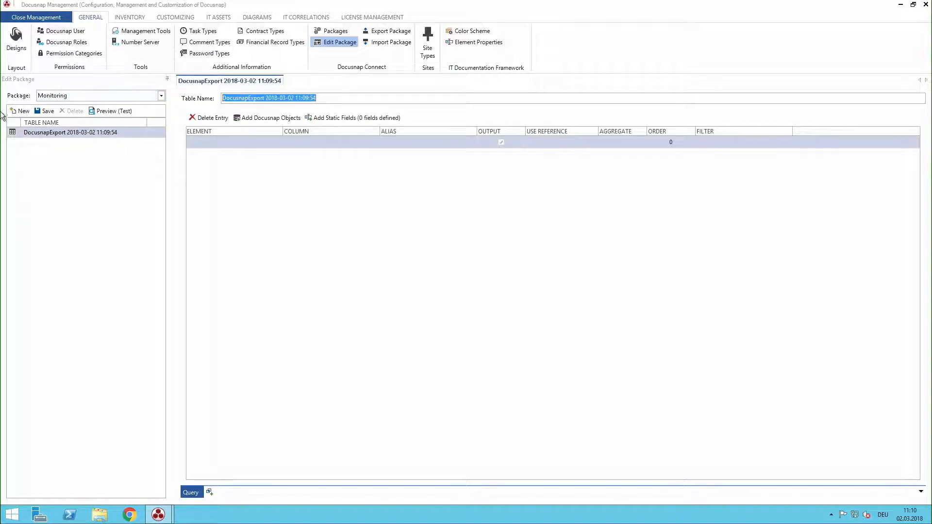
pyautogui.write('Export')
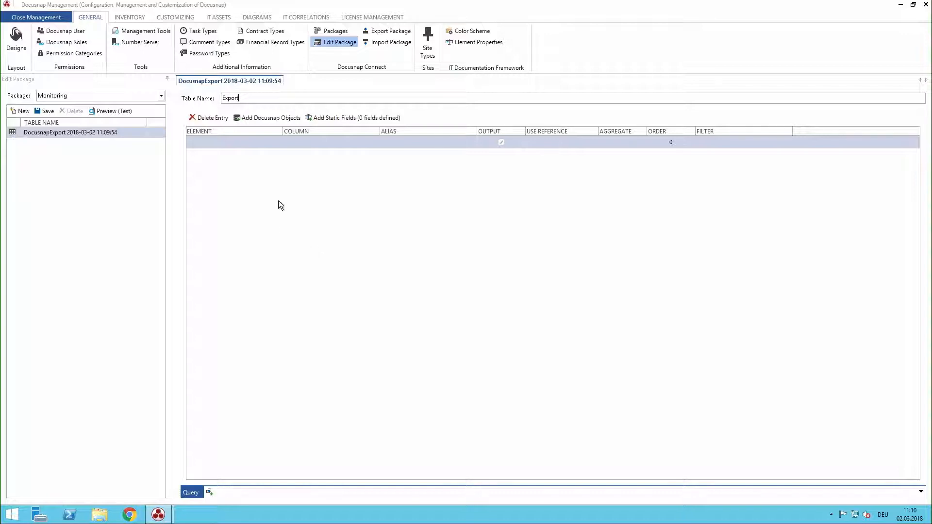
pyautogui.click(44, 111)
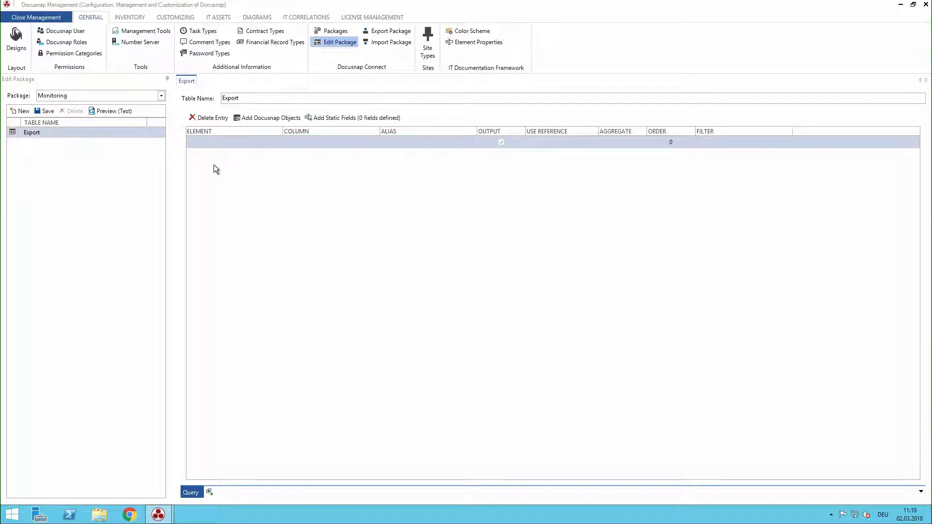
# Select the Workstations object under Company, Infrastructure, Domain as a Docusnap object for the Export table's query.
pyautogui.click(254, 119)
pyautogui.click(273, 143)
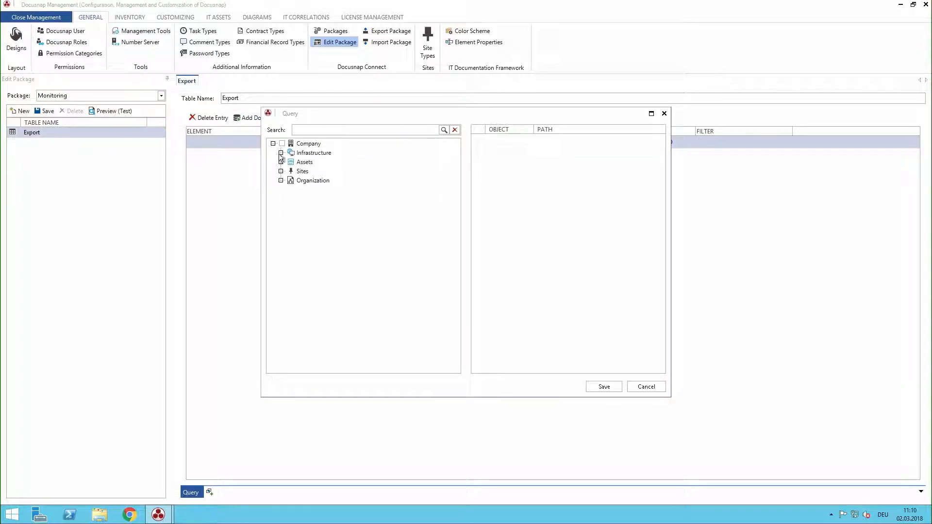
pyautogui.click(280, 153)
pyautogui.moveTo(334, 116); pyautogui.dragTo(443, 111)
pyautogui.click(397, 156)
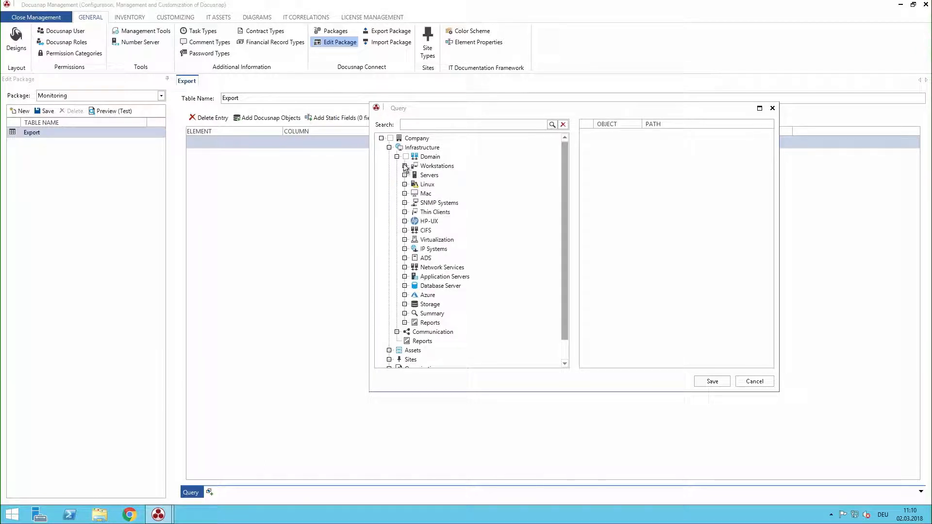
pyautogui.click(405, 166)
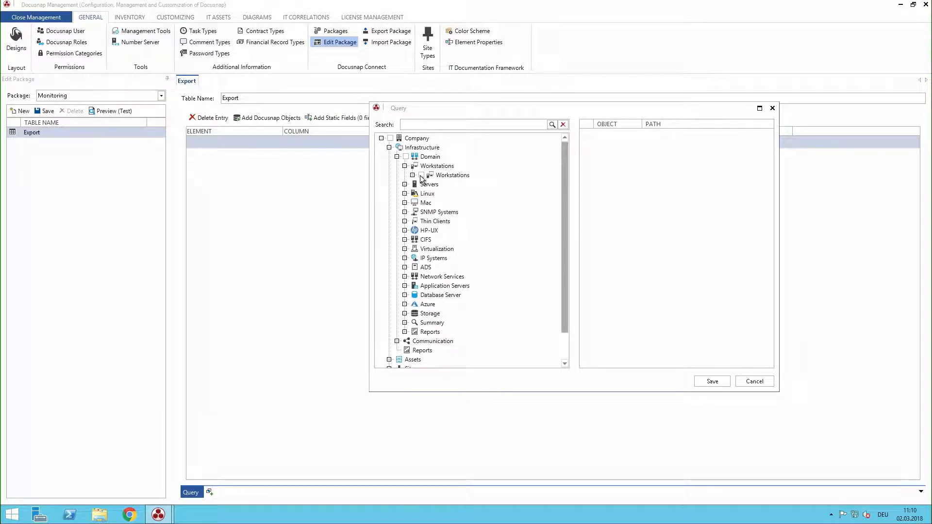
pyautogui.click(420, 176)
# Include Workstation Scans and its General object in the query's object selection and save the selection.
pyautogui.click(413, 176)
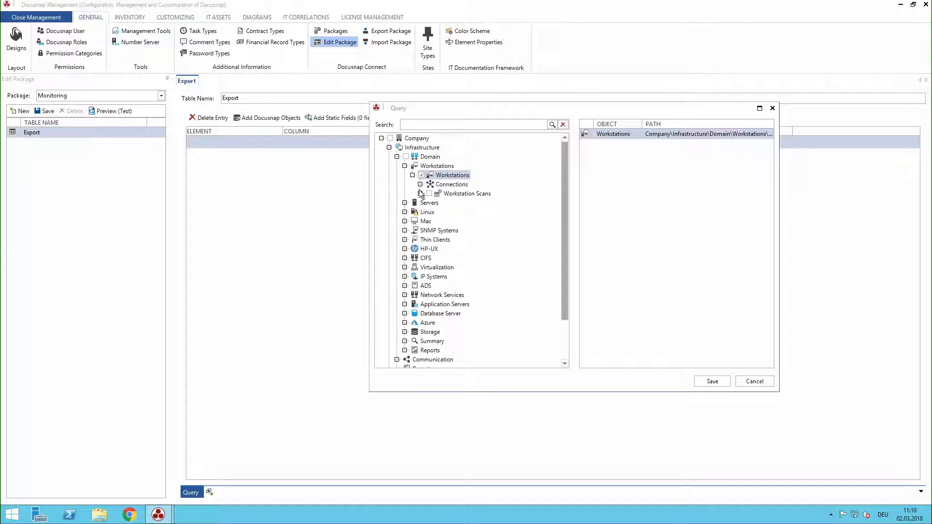
pyautogui.click(421, 194)
pyautogui.click(429, 194)
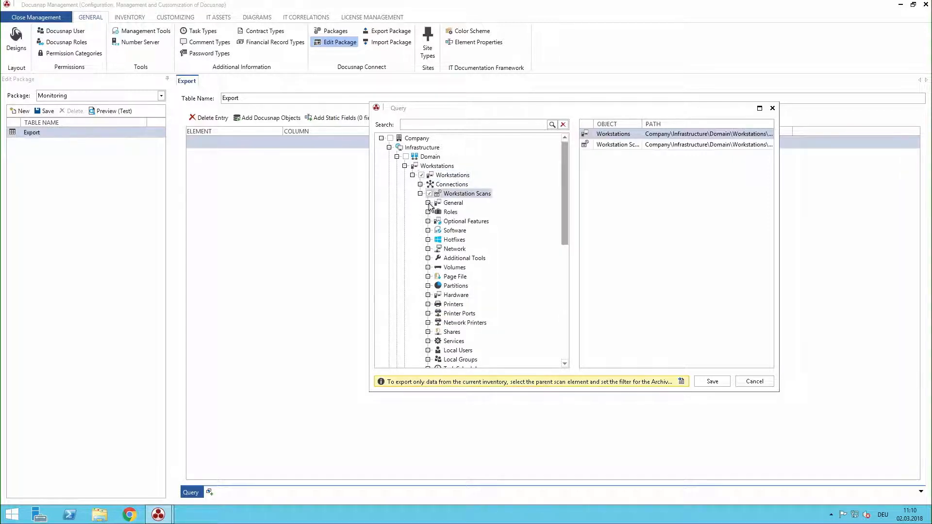
pyautogui.click(428, 203)
pyautogui.click(445, 212)
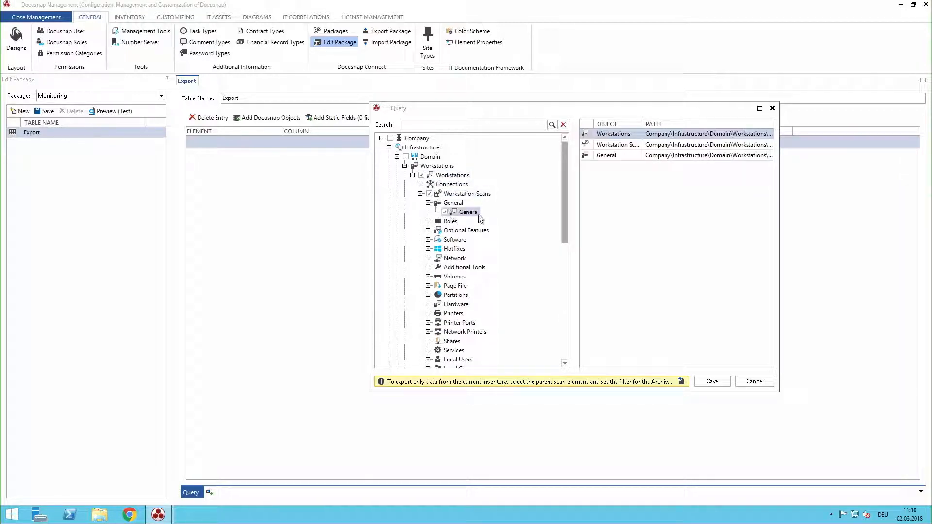
pyautogui.click(713, 381)
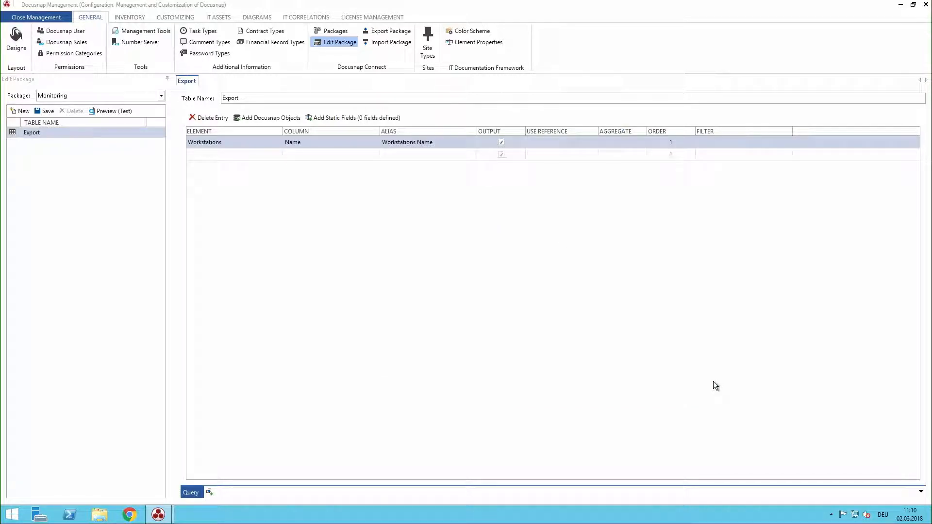
# Add a query row that outputs the IP Online column of the Workstations element.
pyautogui.click(266, 156)
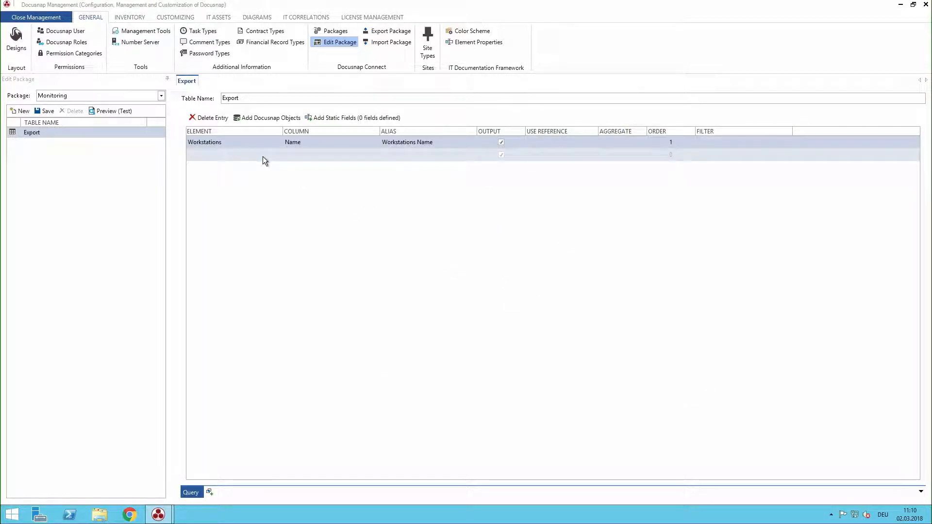
pyautogui.click(276, 154)
pyautogui.click(277, 155)
pyautogui.click(241, 164)
pyautogui.click(318, 156)
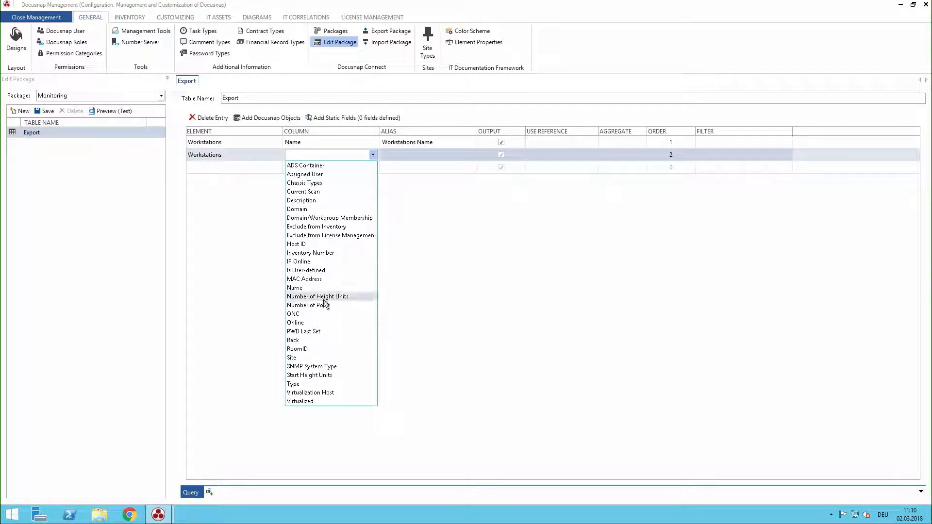
pyautogui.click(318, 262)
# Add a query row for the General element's Active User column and check the export in a test preview.
pyautogui.click(275, 167)
pyautogui.click(275, 167)
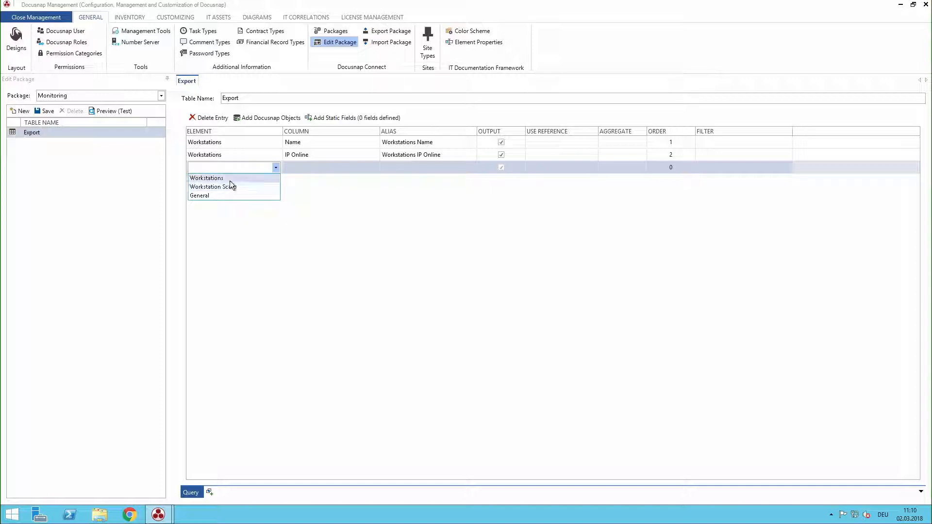
pyautogui.click(214, 195)
pyautogui.click(327, 170)
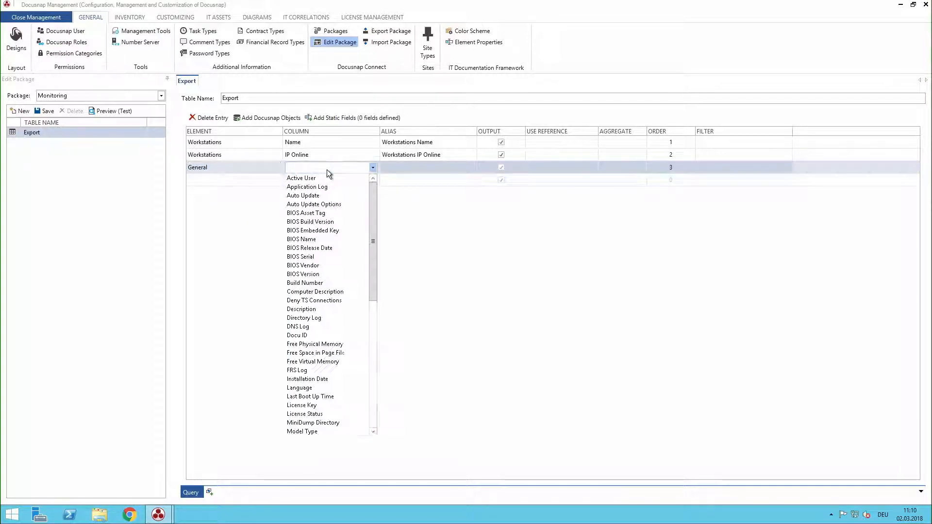
pyautogui.click(322, 179)
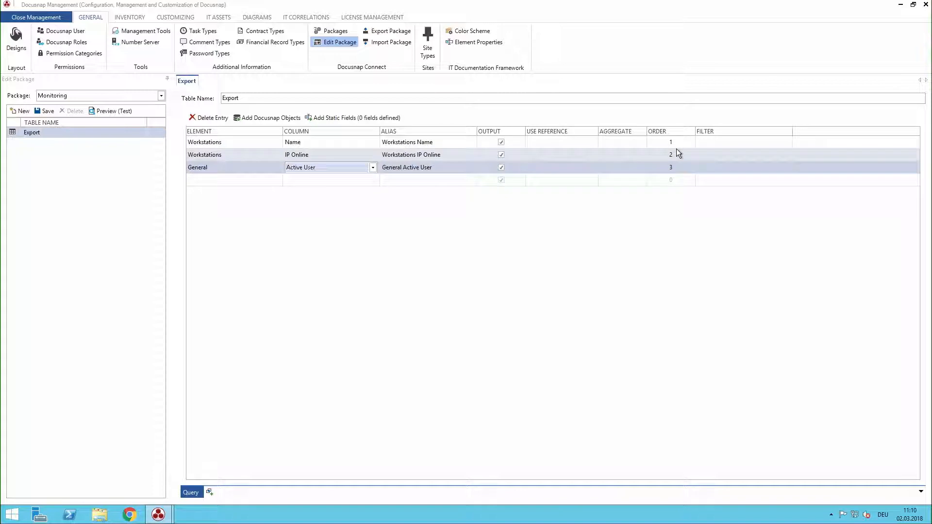
pyautogui.click(113, 113)
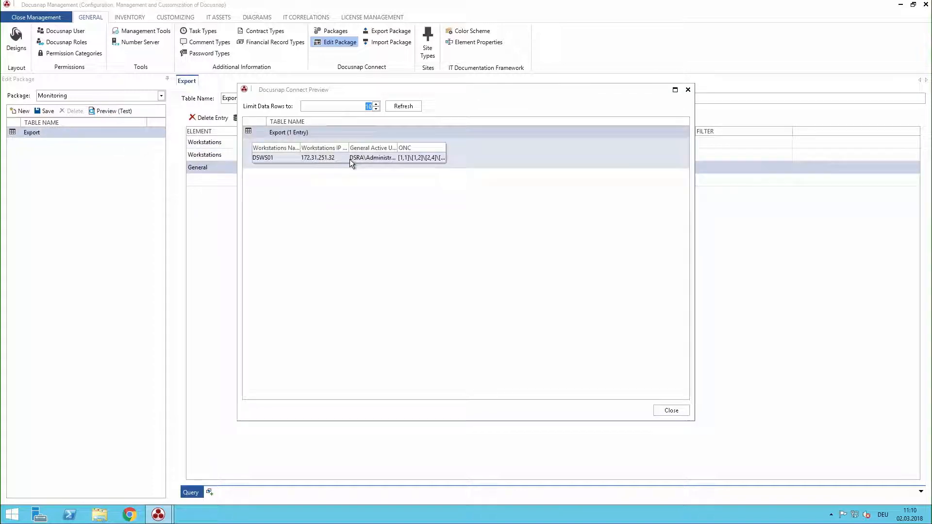
pyautogui.click(669, 410)
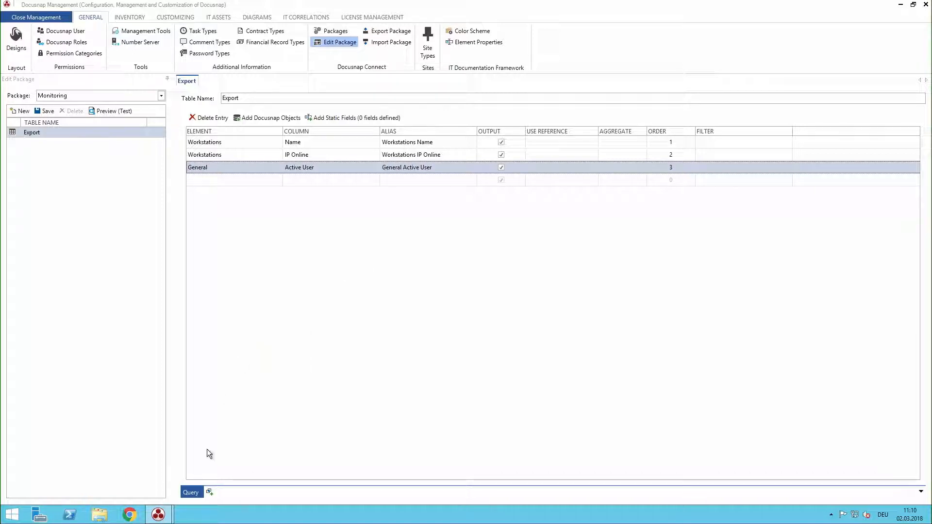
# Add a UNION to the Export table and select the Servers object under Company, Infrastructure, Domain, Servers for it.
pyautogui.click(213, 494)
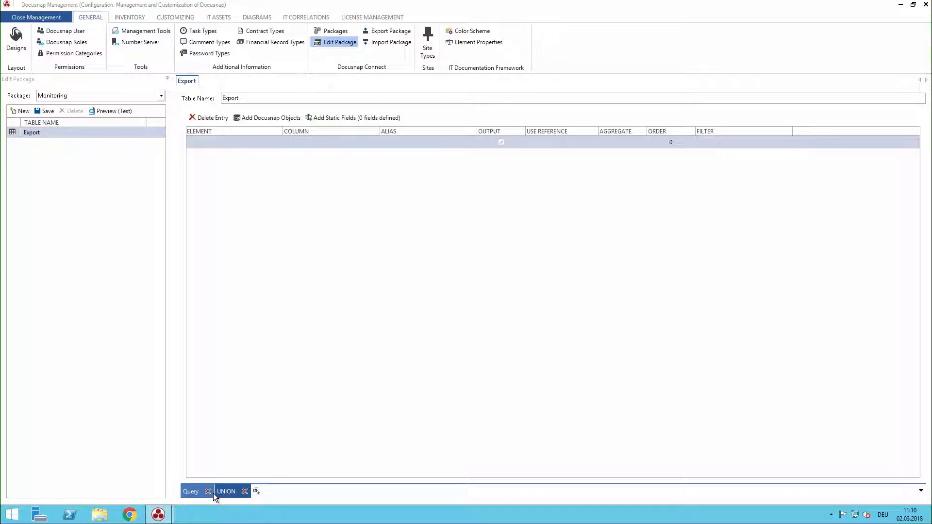
pyautogui.click(278, 118)
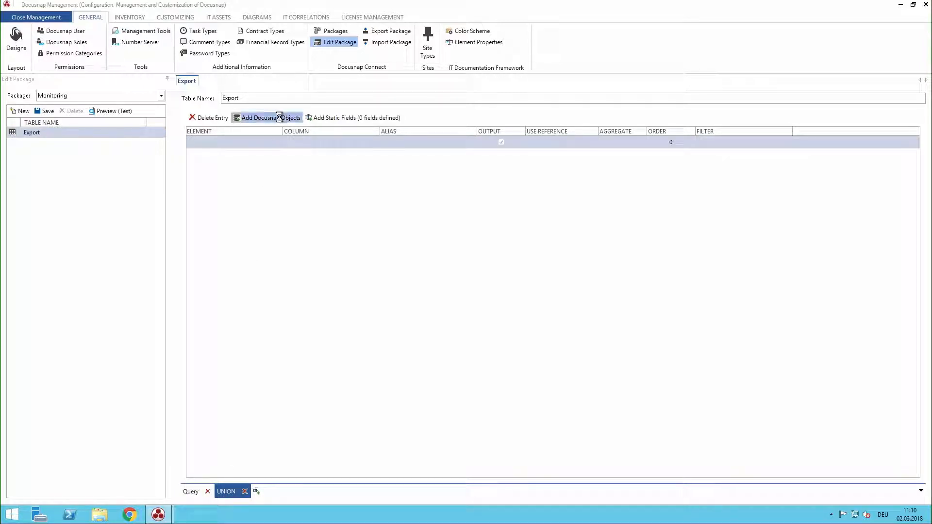
pyautogui.click(273, 144)
pyautogui.click(281, 153)
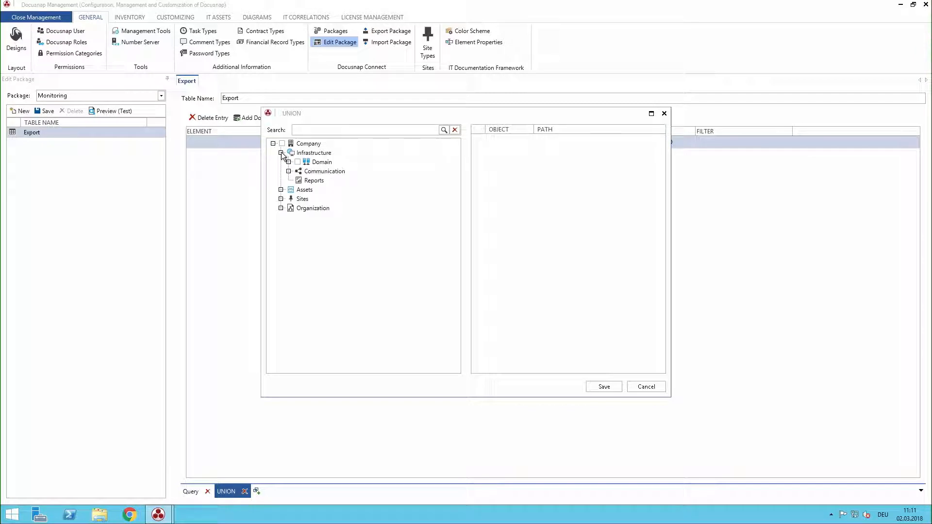
pyautogui.click(289, 162)
pyautogui.click(296, 180)
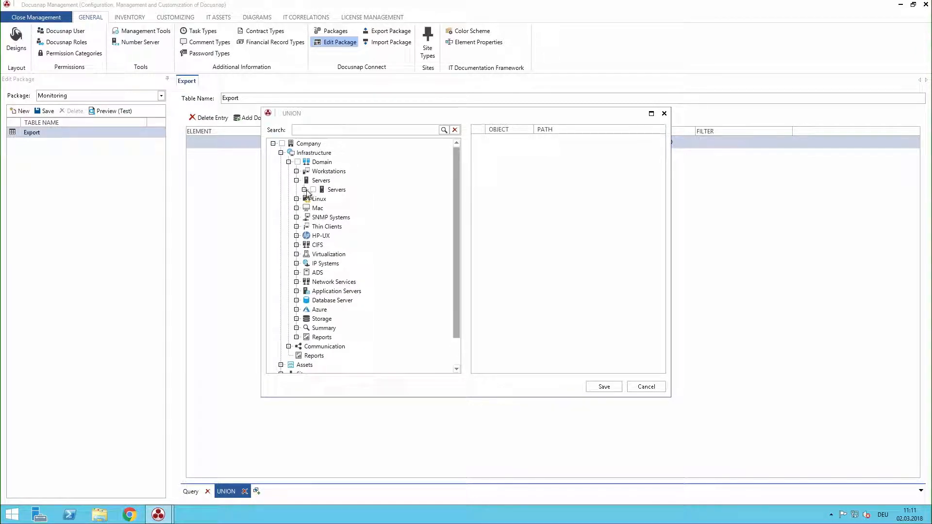
pyautogui.click(313, 189)
# Include Server Scans and its General object in the UNION's object selection and save the selection.
pyautogui.click(304, 190)
pyautogui.click(321, 208)
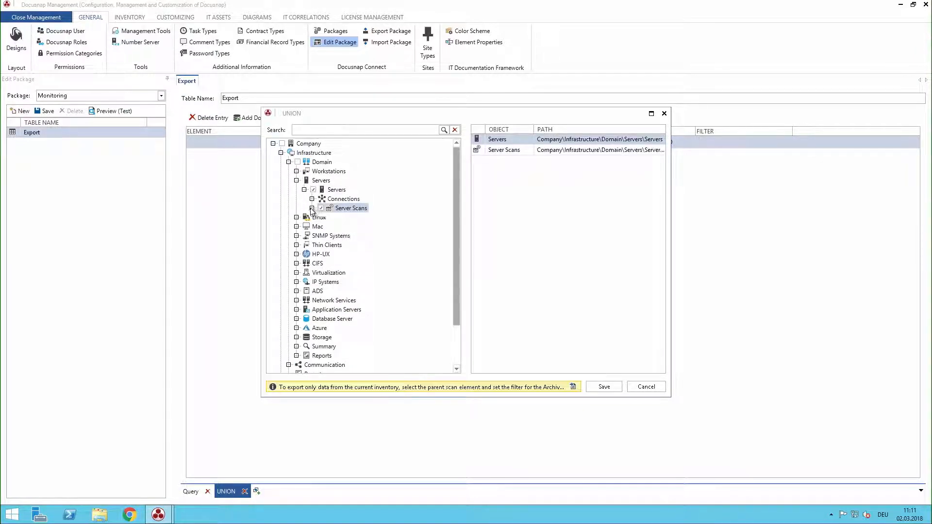
pyautogui.click(312, 208)
pyautogui.click(320, 218)
pyautogui.click(337, 226)
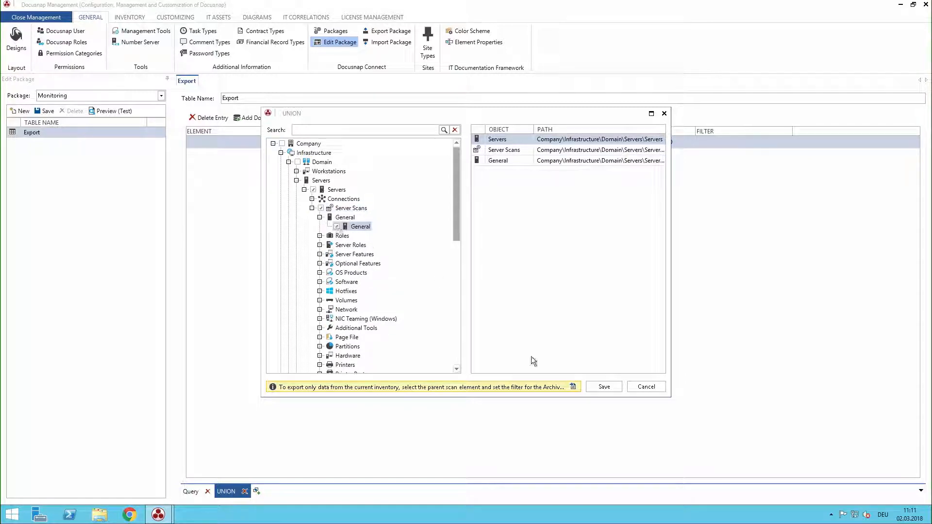
pyautogui.click(604, 387)
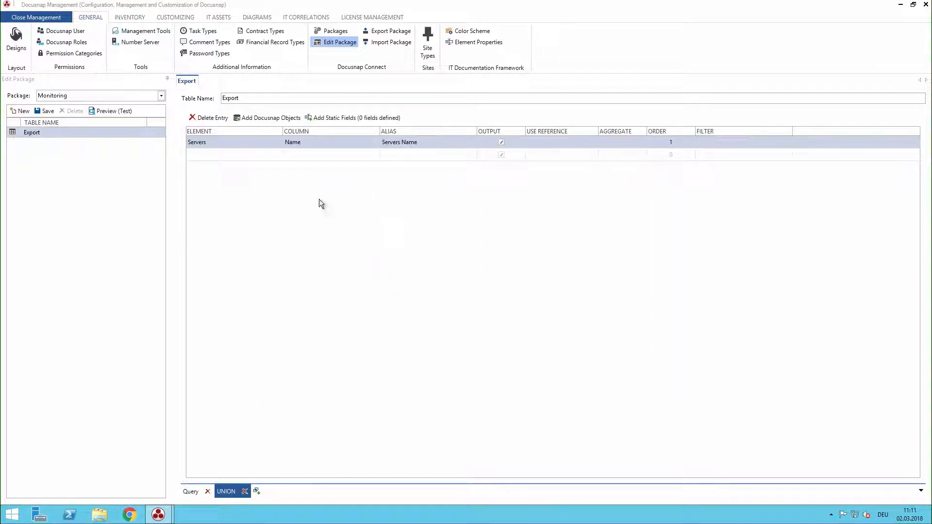
# Add a UNION row that outputs the IP Online column of the Servers element.
pyautogui.click(264, 156)
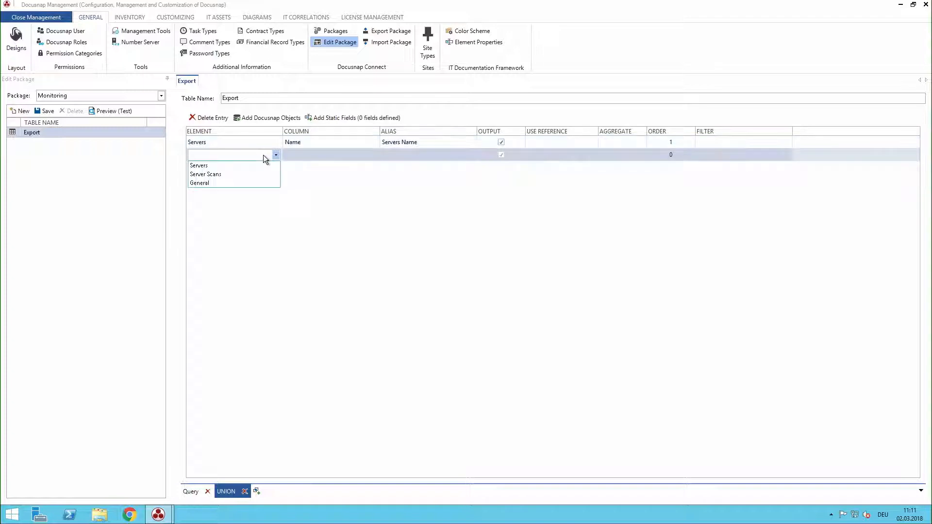
pyautogui.click(248, 168)
pyautogui.click(305, 155)
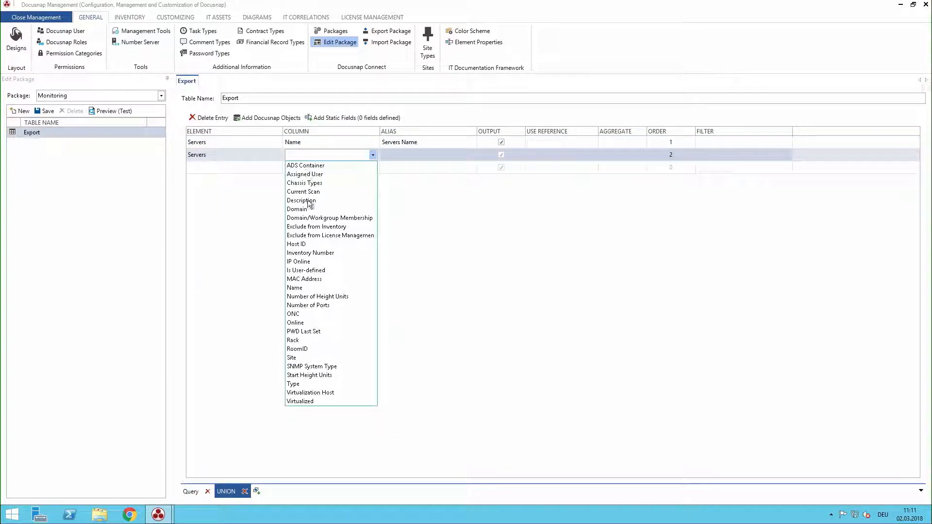
pyautogui.click(315, 261)
# Add a UNION row that outputs the Active User column of the General element.
pyautogui.click(271, 168)
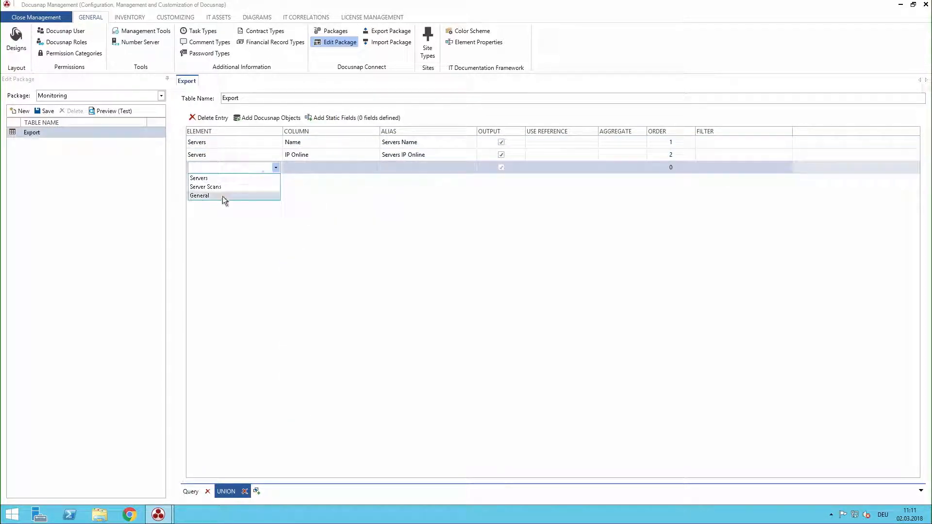
pyautogui.click(222, 197)
pyautogui.click(316, 167)
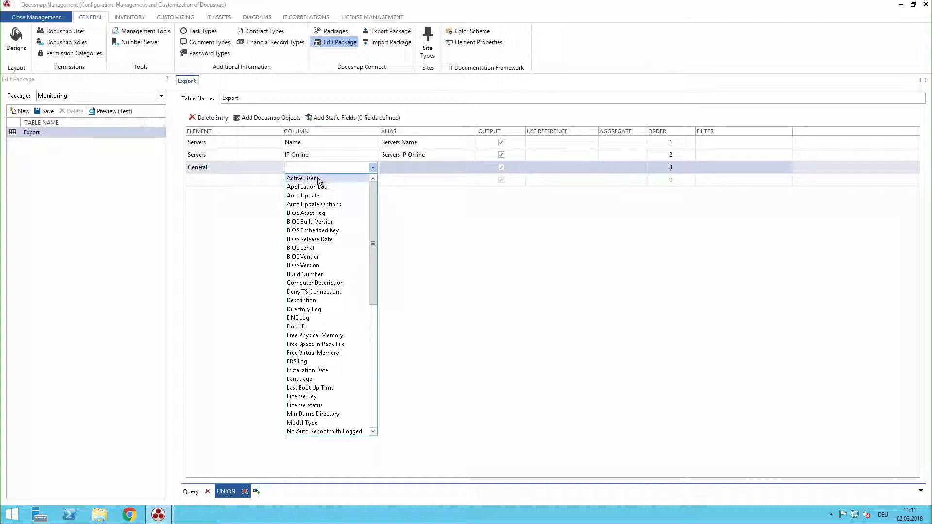
pyautogui.click(321, 180)
# Check the combined workstation and server export in a test preview and save the package.
pyautogui.click(101, 111)
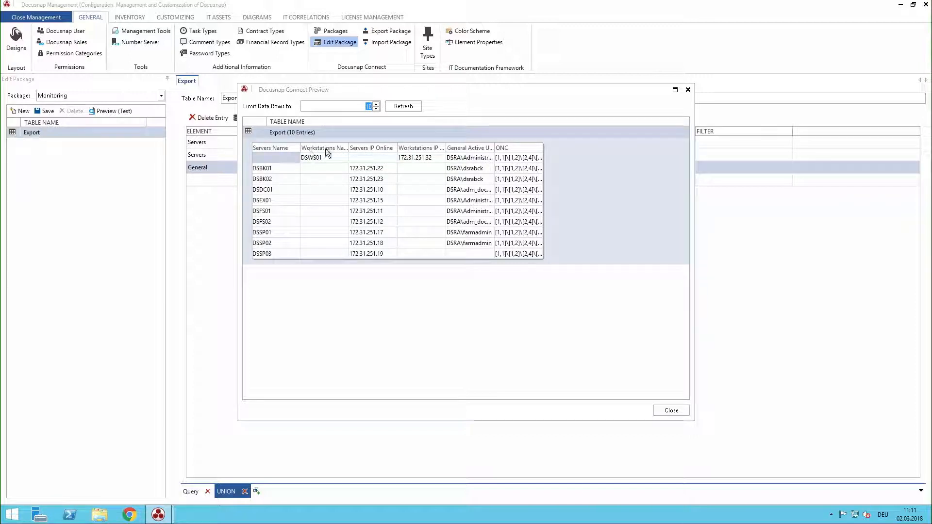
pyautogui.click(674, 411)
pyautogui.click(48, 110)
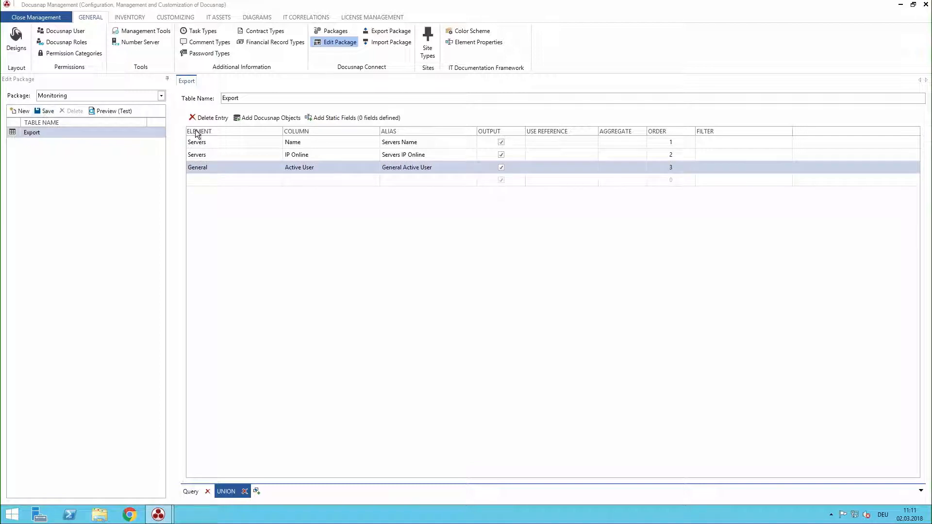
# Shorten the aliases of the two Servers rows in the UNION to Name and IP Online and save the package.
pyautogui.click(396, 143)
pyautogui.click(398, 144)
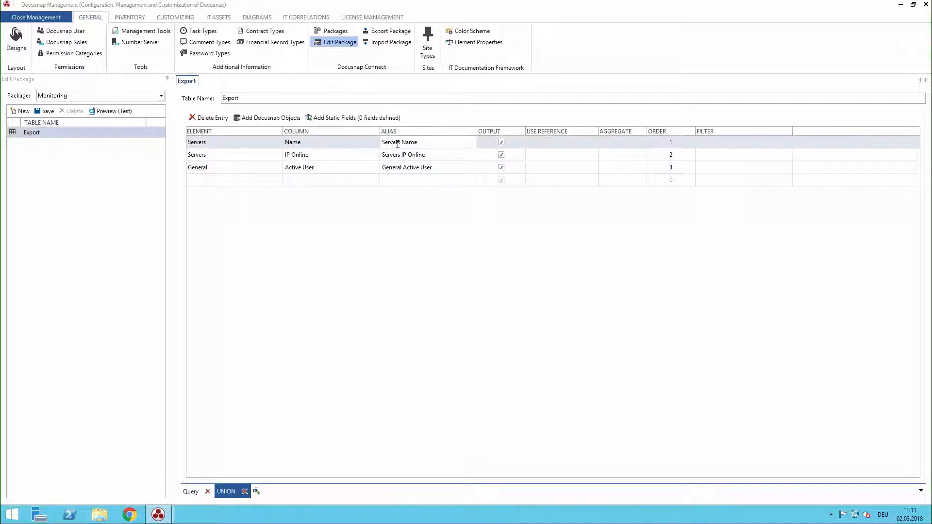
pyautogui.moveTo(400, 143); pyautogui.dragTo(369, 143)
pyautogui.press('BackSpace')
pyautogui.click(403, 155)
pyautogui.click(404, 155)
pyautogui.moveTo(403, 156); pyautogui.dragTo(350, 155)
pyautogui.press('BackSpace')
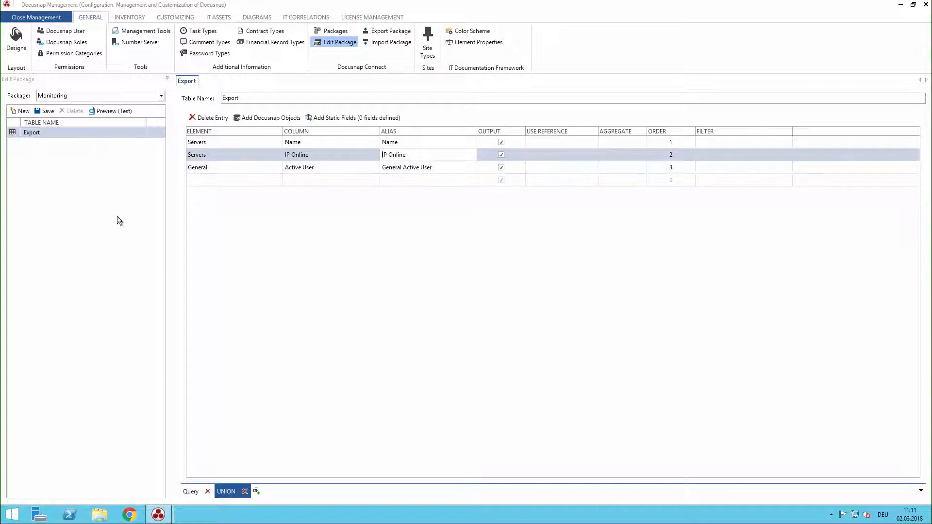
pyautogui.click(45, 112)
# Shorten the two Workstations aliases in the Query to Name and IP Online and check the export in a test preview.
pyautogui.click(190, 492)
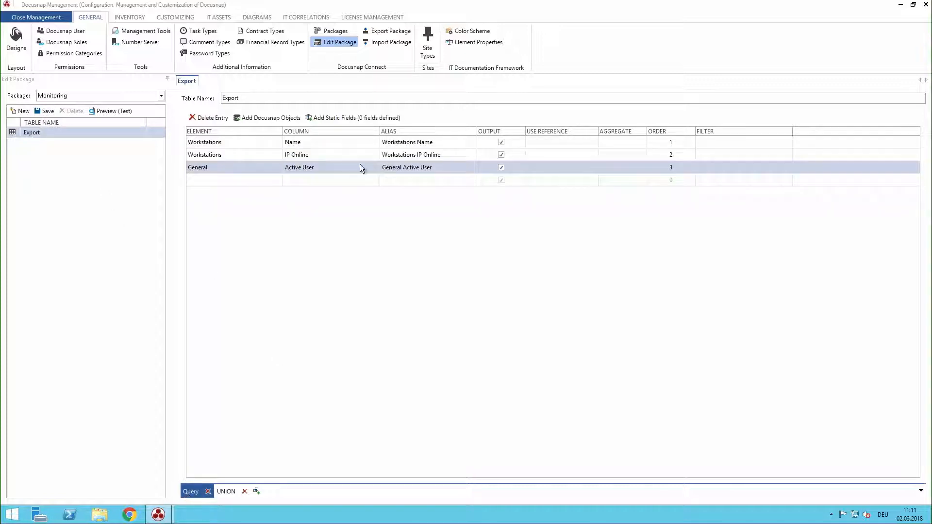
pyautogui.click(394, 141)
pyautogui.doubleClick(395, 143)
pyautogui.press('BackSpace')
pyautogui.click(416, 155)
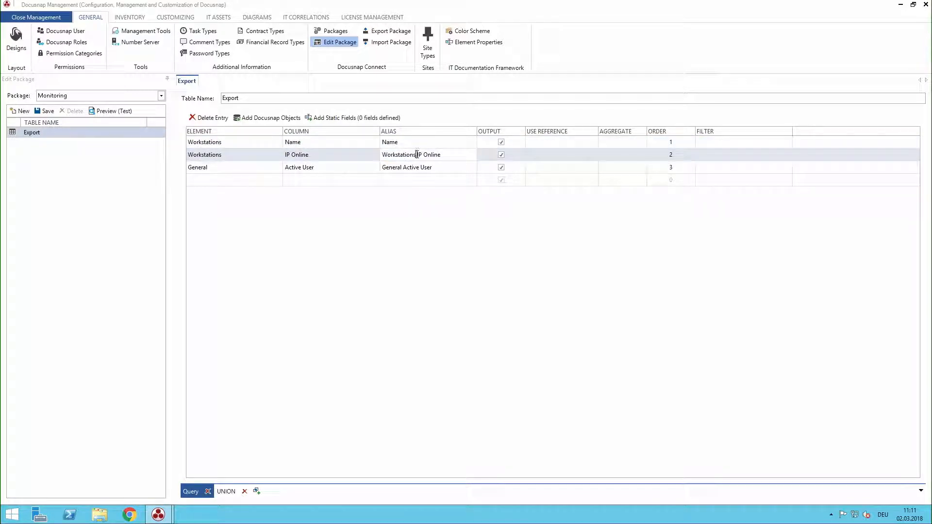
pyautogui.doubleClick(415, 155)
pyautogui.press('BackSpace')
pyautogui.click(118, 110)
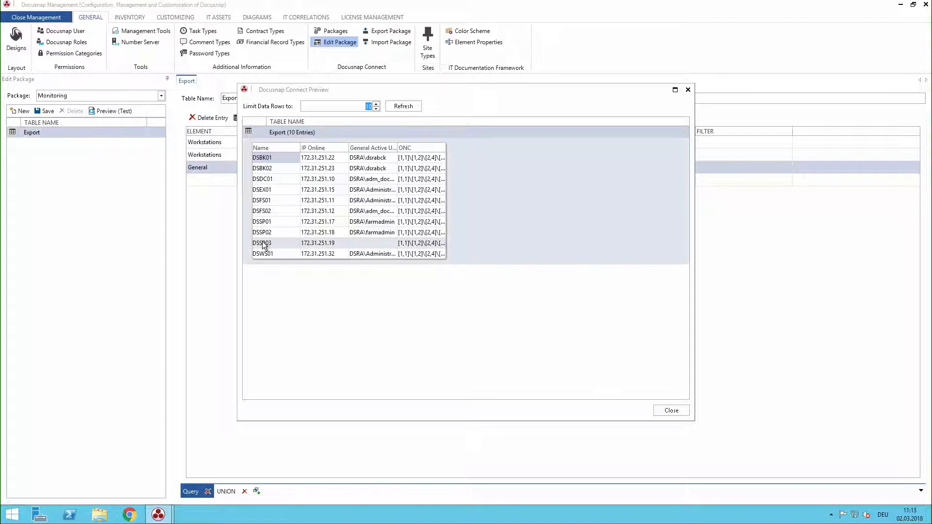
pyautogui.click(685, 413)
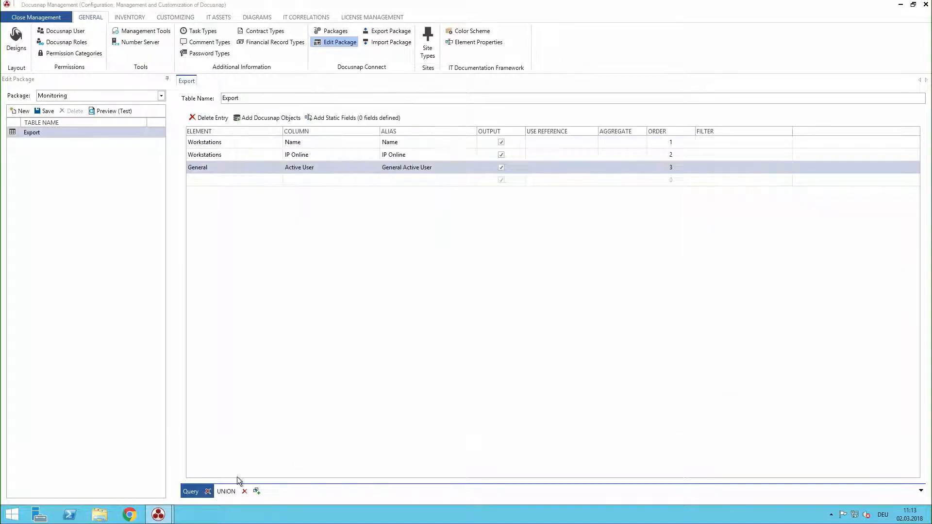
# Filter the UNION's Active User row with NOT LIKE '', save the package and check the export in a test preview.
pyautogui.click(222, 493)
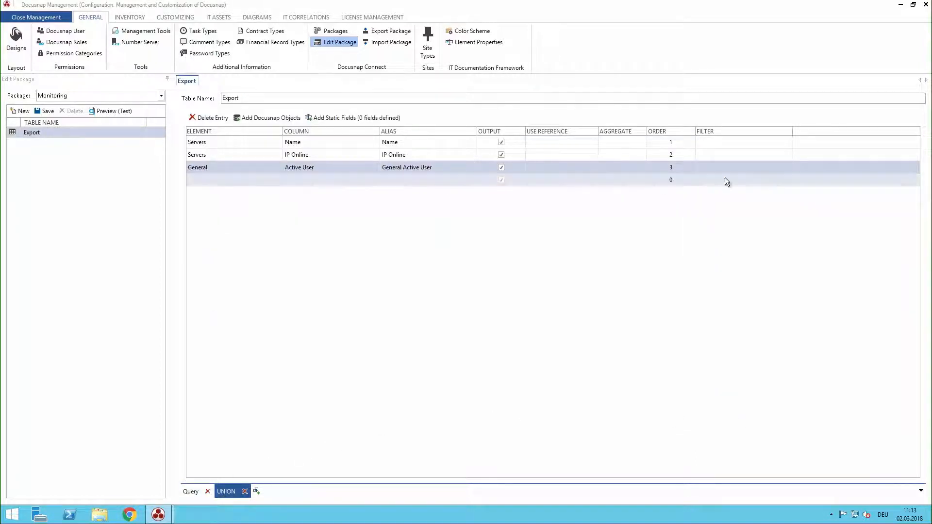
pyautogui.click(740, 167)
pyautogui.write("NOT LIKE '")
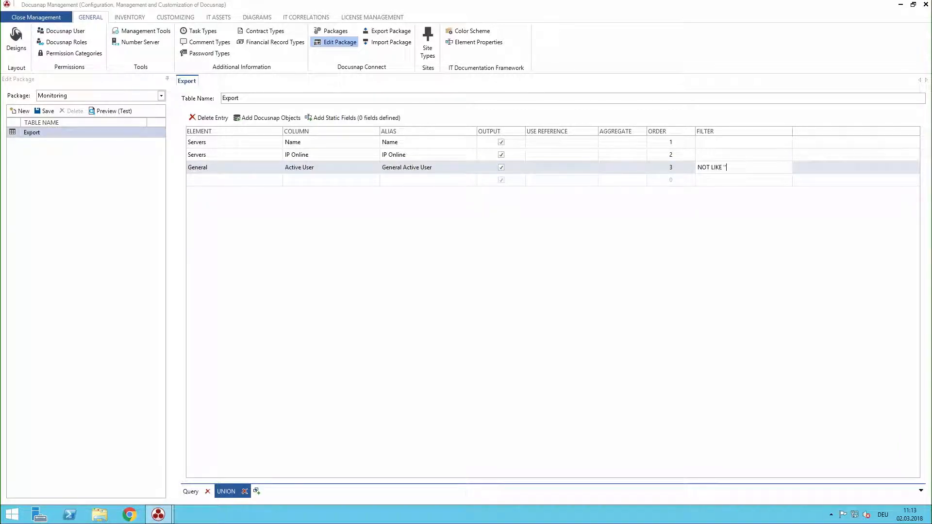
pyautogui.click(45, 111)
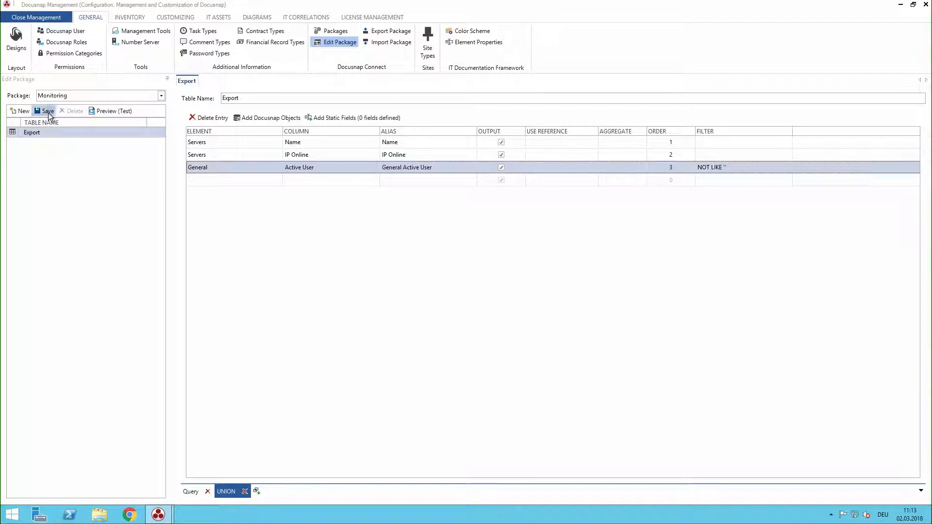
pyautogui.click(103, 112)
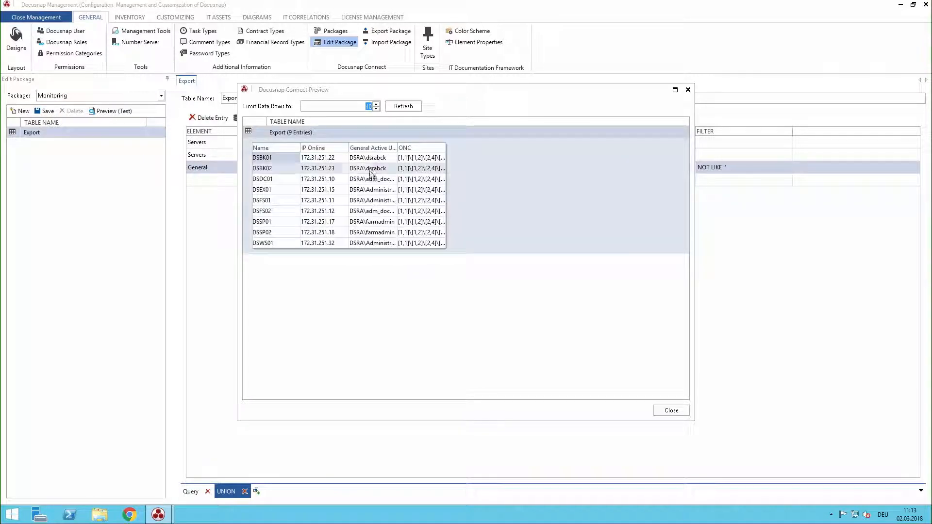
pyautogui.click(670, 413)
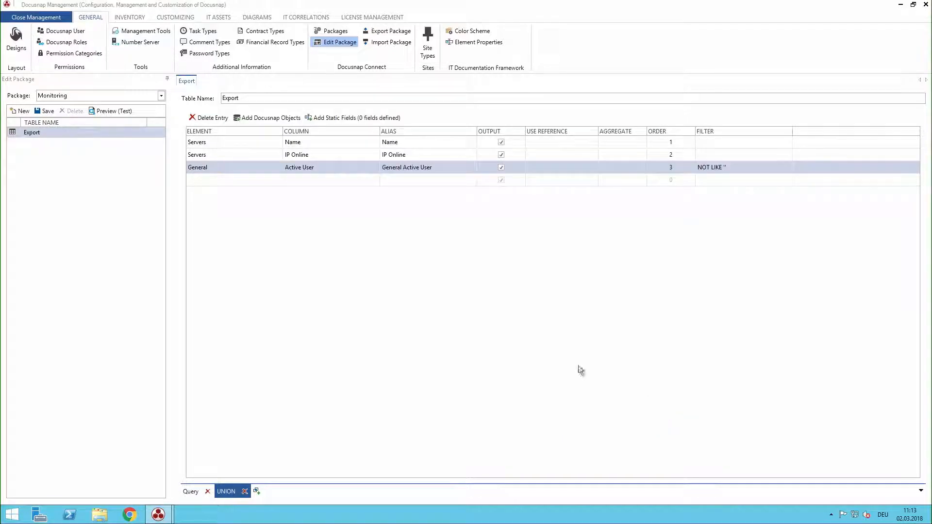
# Add a UNION row for the Servers element's Type column with the alias Type and save the package.
pyautogui.click(270, 179)
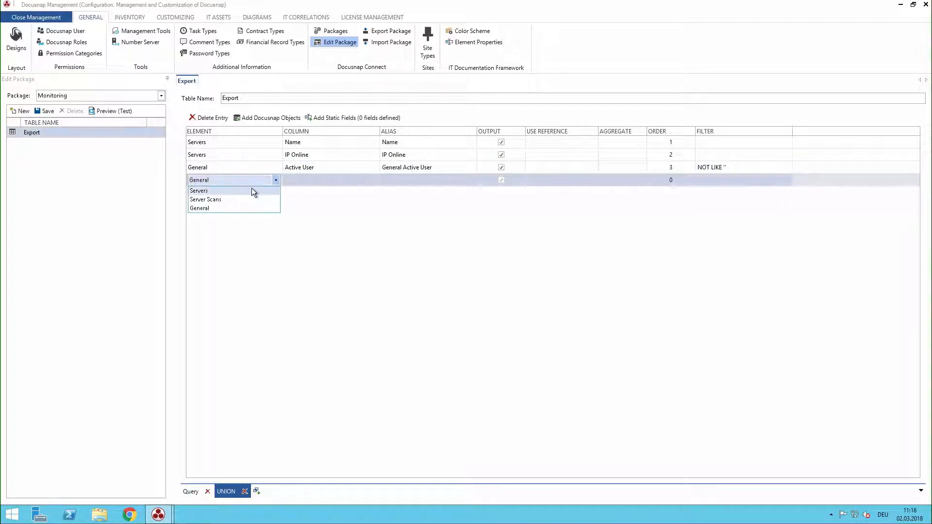
pyautogui.click(252, 191)
pyautogui.click(302, 180)
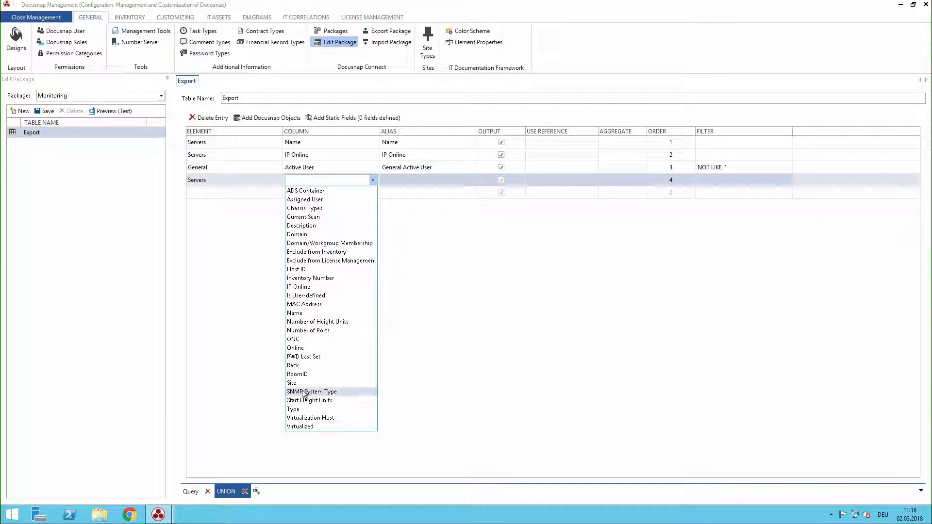
pyautogui.click(298, 409)
pyautogui.moveTo(404, 180); pyautogui.dragTo(374, 182)
pyautogui.press('BackSpace')
pyautogui.press('Return')
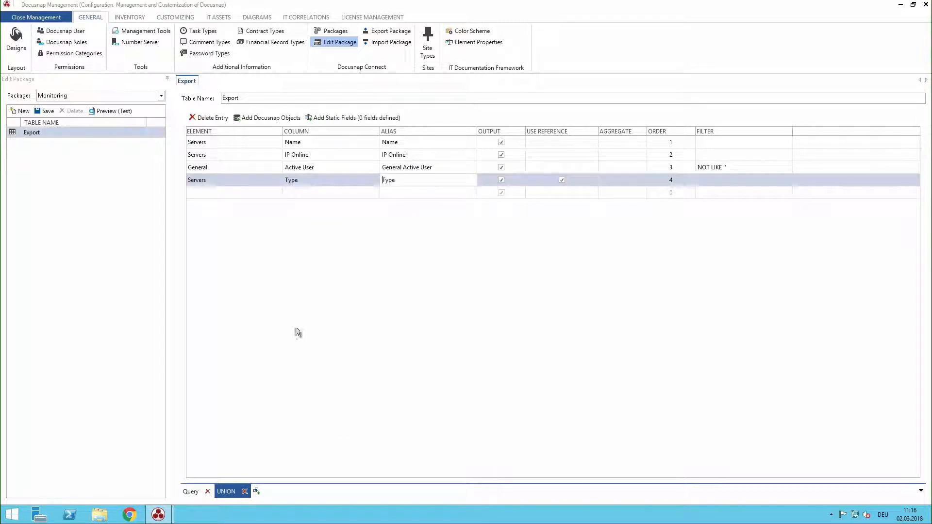
pyautogui.click(48, 111)
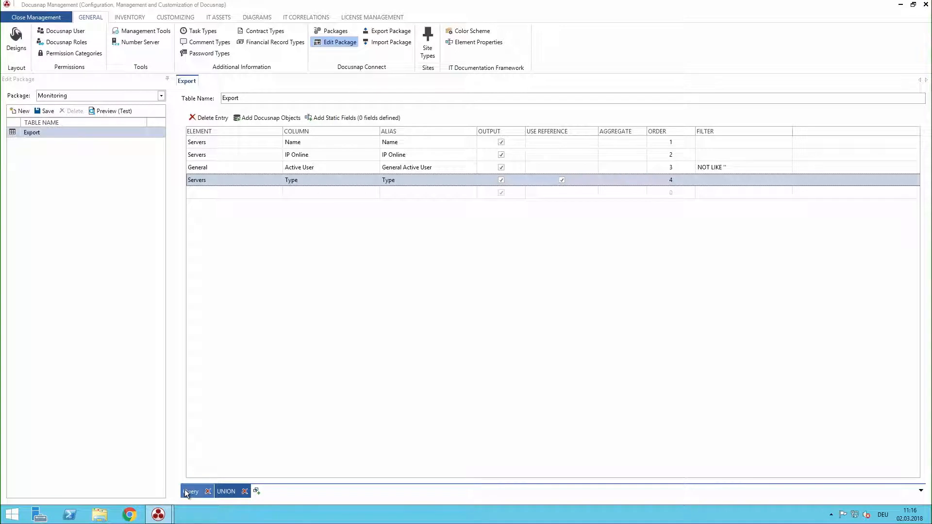
# Add a row to the Query for the Workstations element's Type column with the alias Type and save the package.
pyautogui.click(187, 490)
pyautogui.click(258, 184)
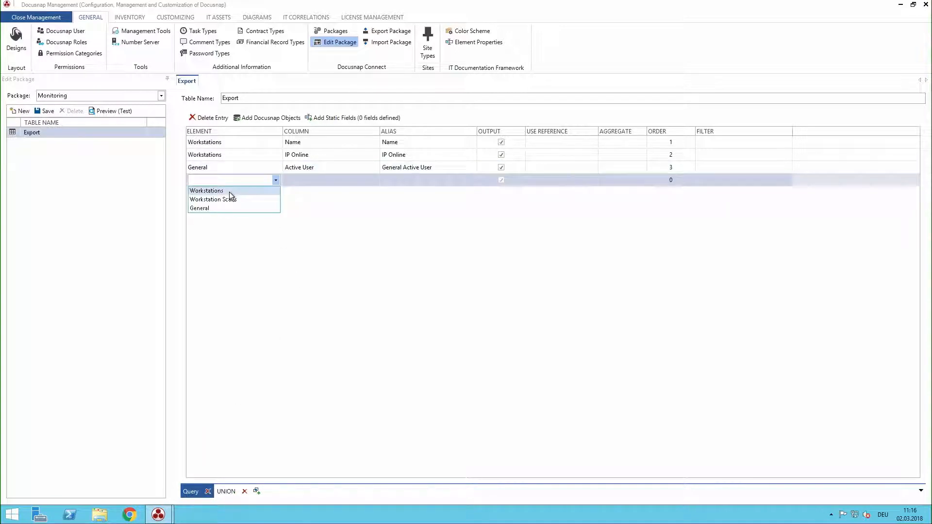
pyautogui.click(229, 190)
pyautogui.click(304, 180)
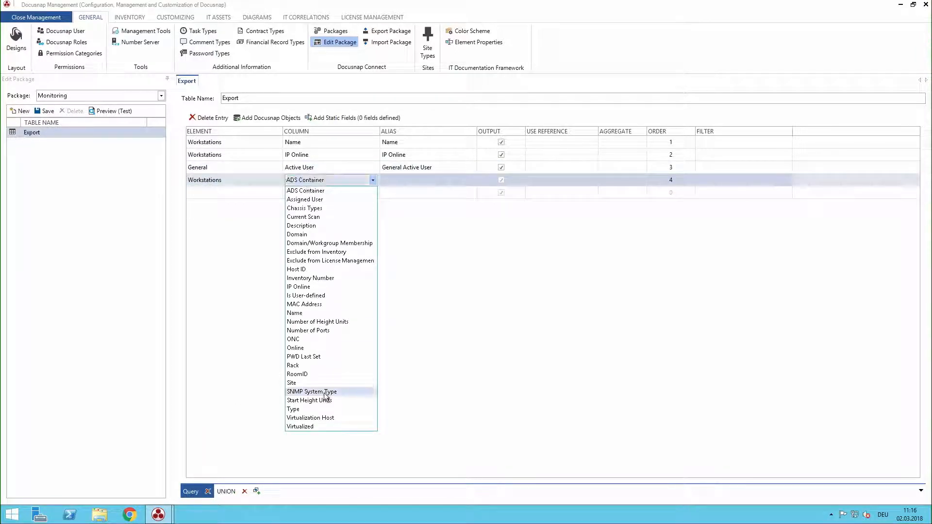
pyautogui.click(316, 411)
pyautogui.click(416, 180)
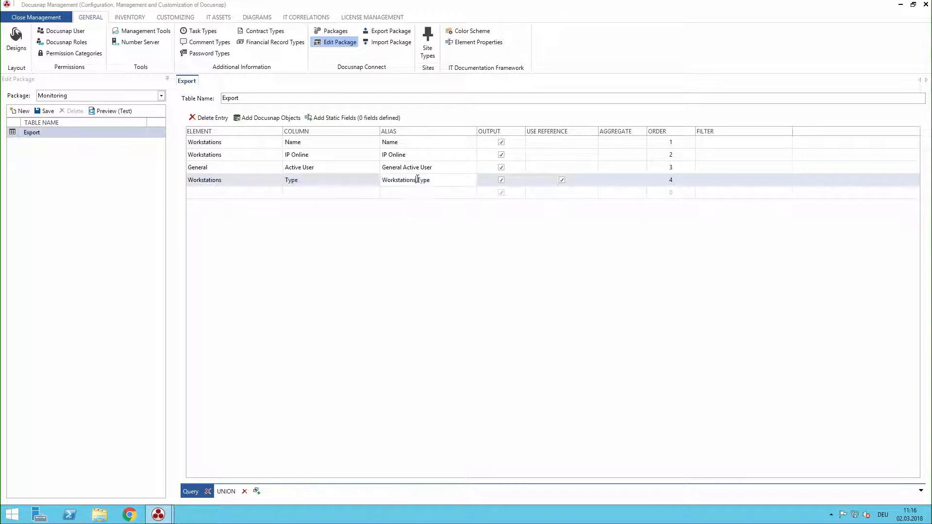
pyautogui.doubleClick(396, 179)
pyautogui.press('BackSpace')
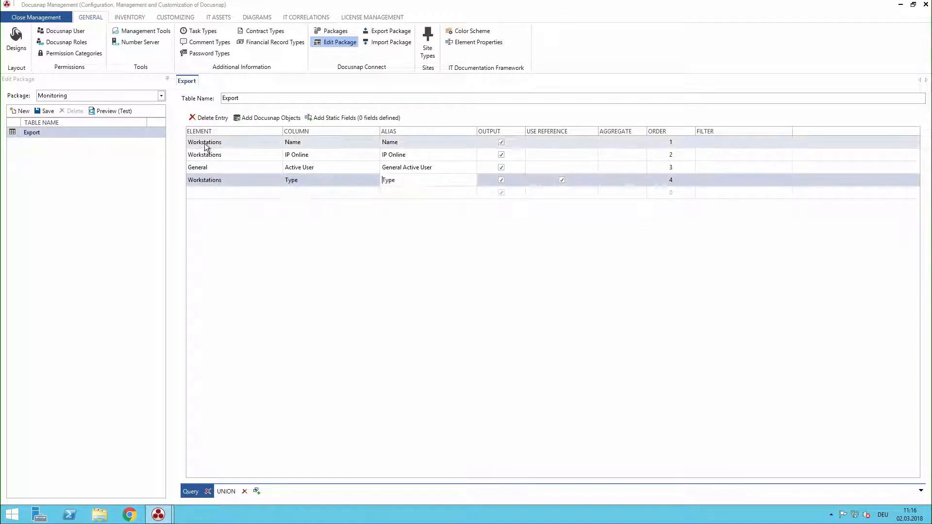
pyautogui.click(45, 111)
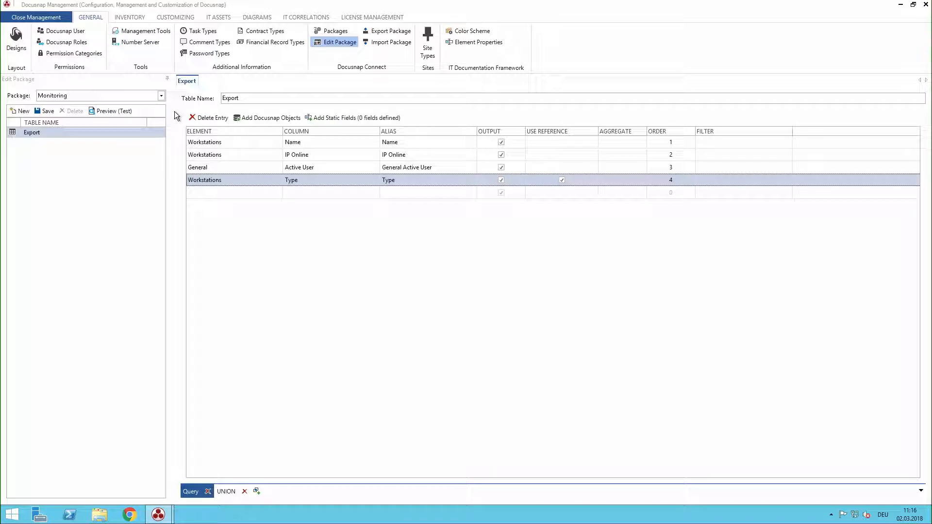
# Add a static field named Monitored with the value false to the Query.
pyautogui.click(335, 118)
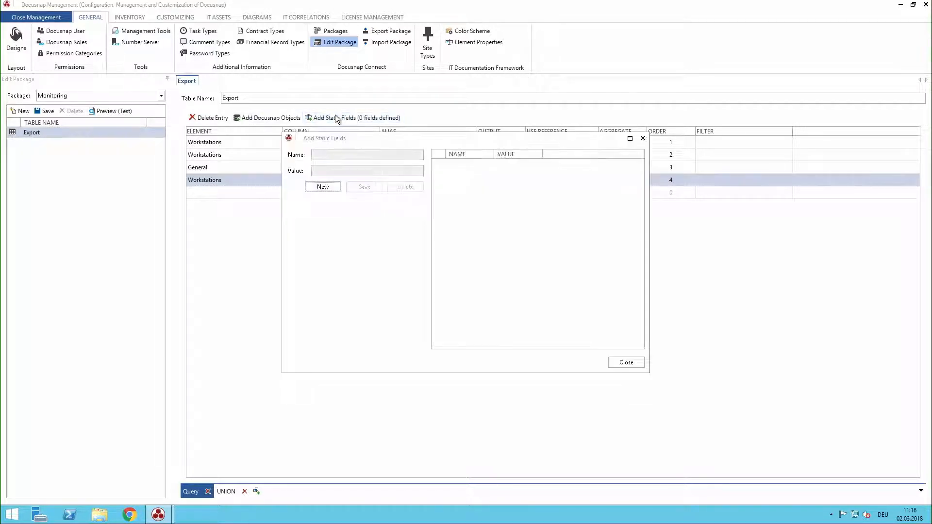
pyautogui.click(318, 187)
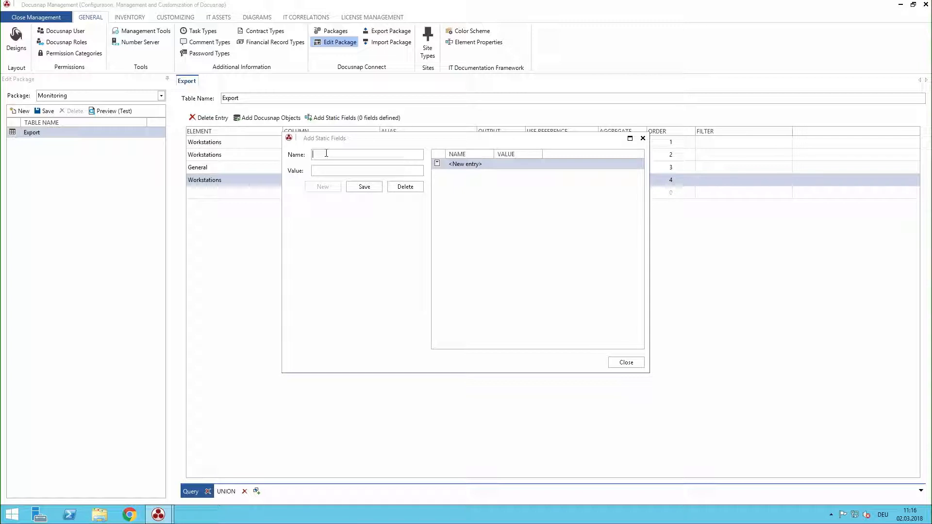
pyautogui.write('Monitored')
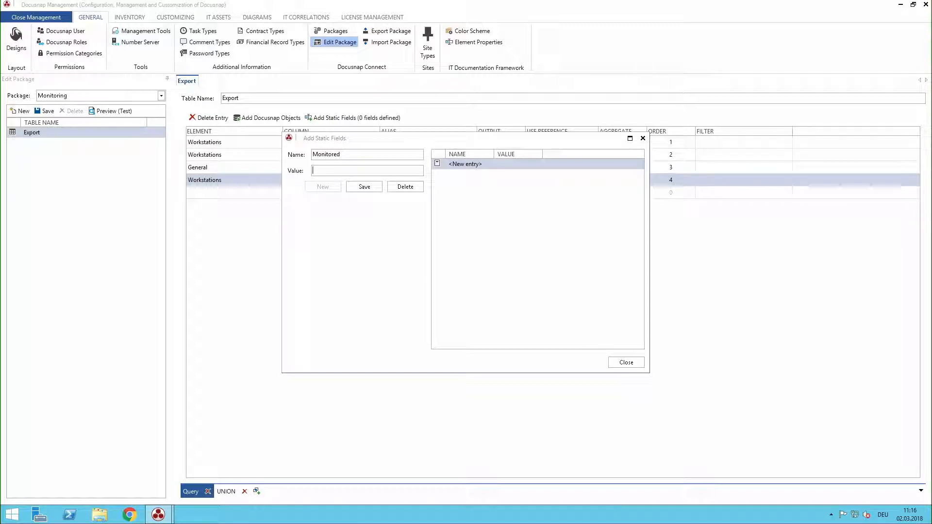
pyautogui.write('false')
pyautogui.click(365, 189)
pyautogui.click(644, 362)
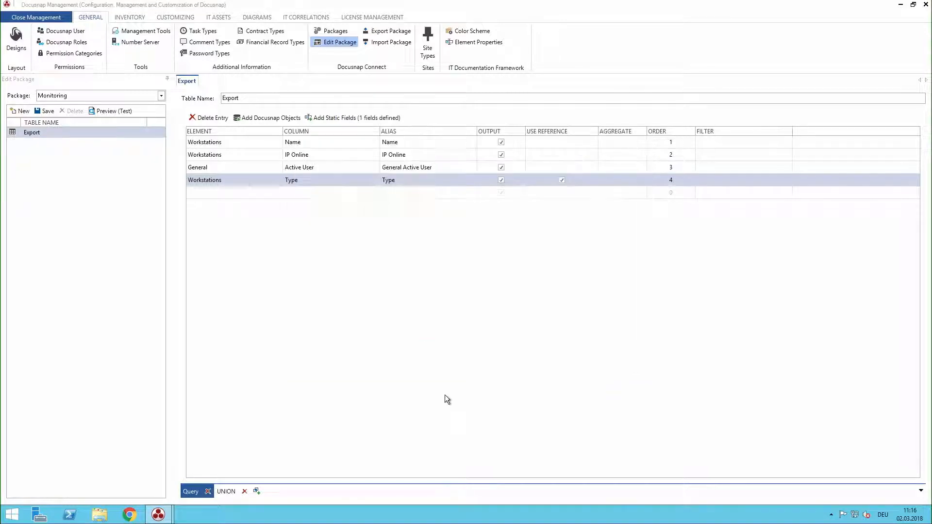
# Add a static field named Monitored with the value true to the UNION.
pyautogui.click(226, 492)
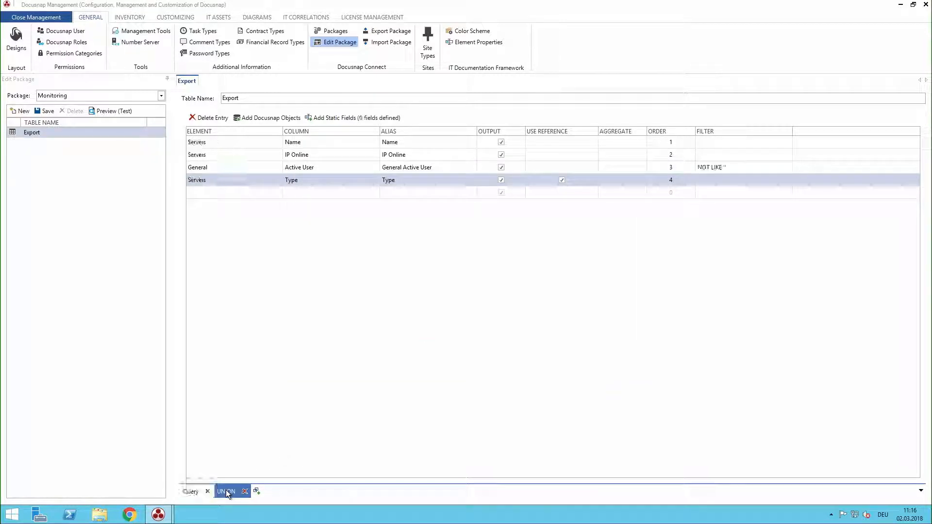
pyautogui.click(326, 119)
pyautogui.write('Monitored')
pyautogui.press('Tab')
pyautogui.write('true')
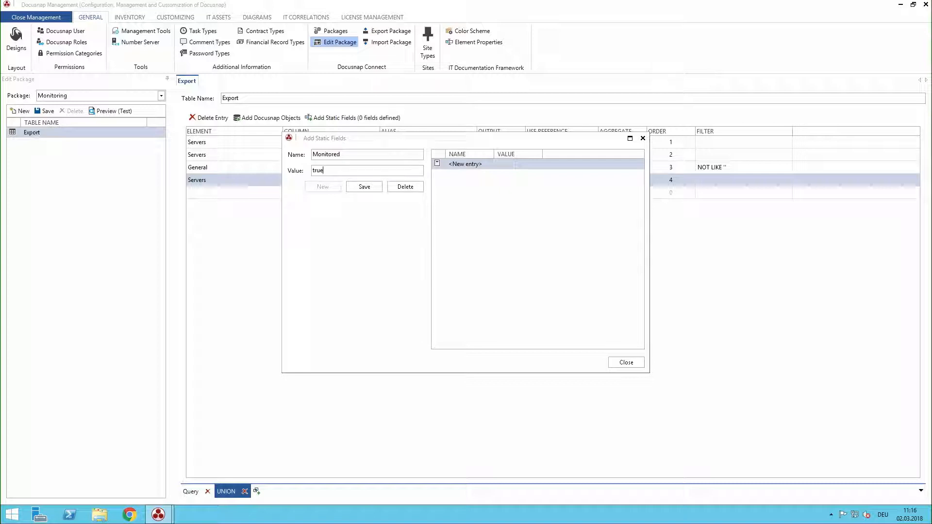
pyautogui.click(364, 186)
pyautogui.click(625, 363)
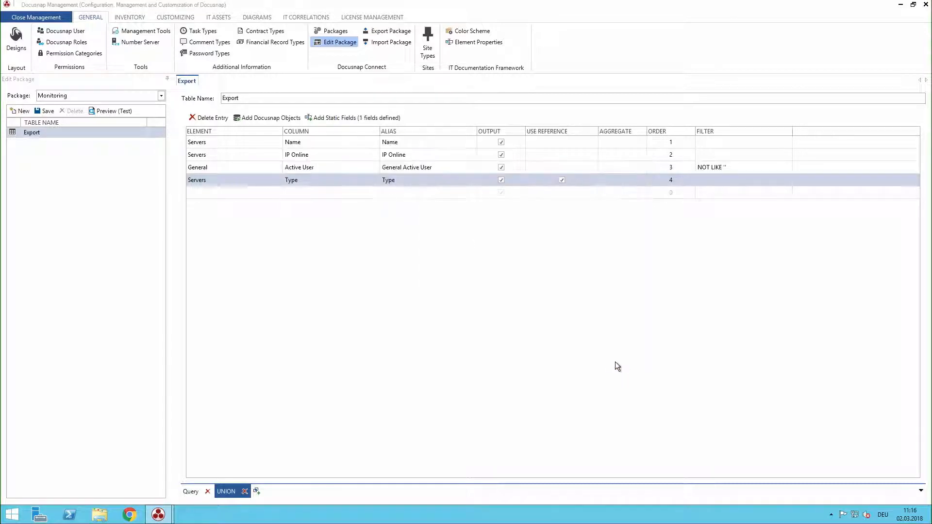
# Return to the Query and check the Monitored values of the export in a test preview.
pyautogui.click(190, 491)
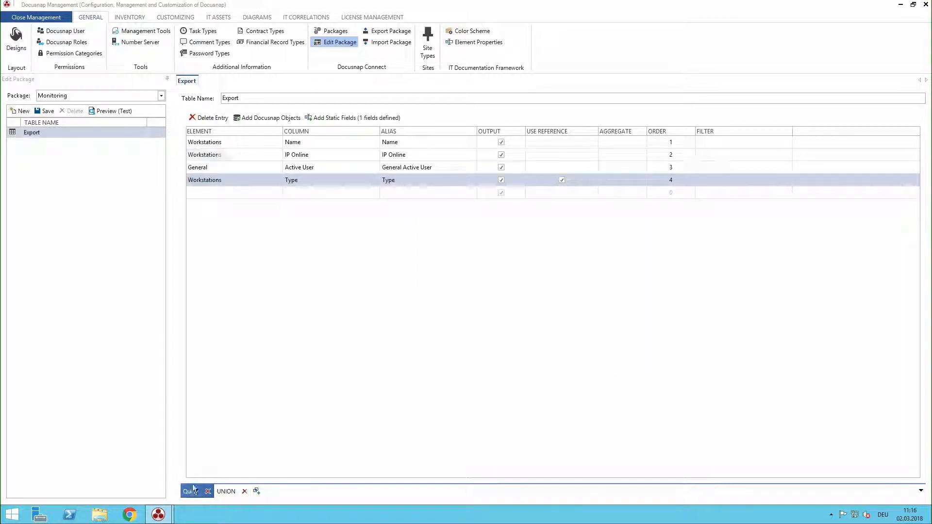
pyautogui.click(120, 111)
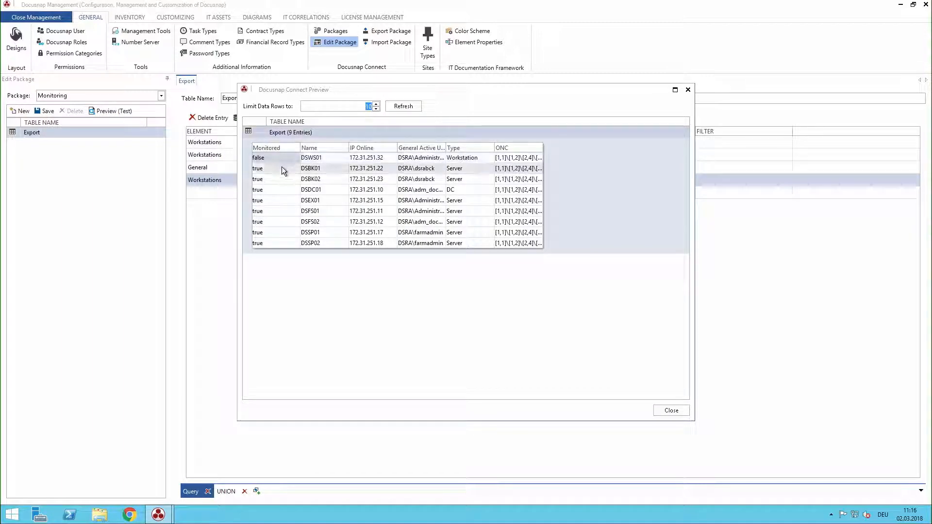
pyautogui.click(670, 411)
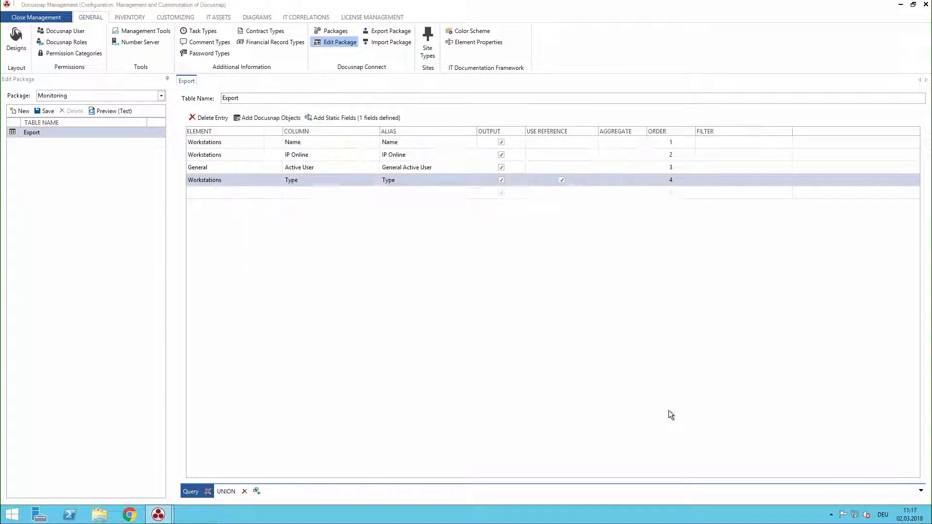
# Leave the management area and start scheduling a Docusnap Connect package with the Monitoring configuration.
pyautogui.click(44, 18)
pyautogui.click(21, 16)
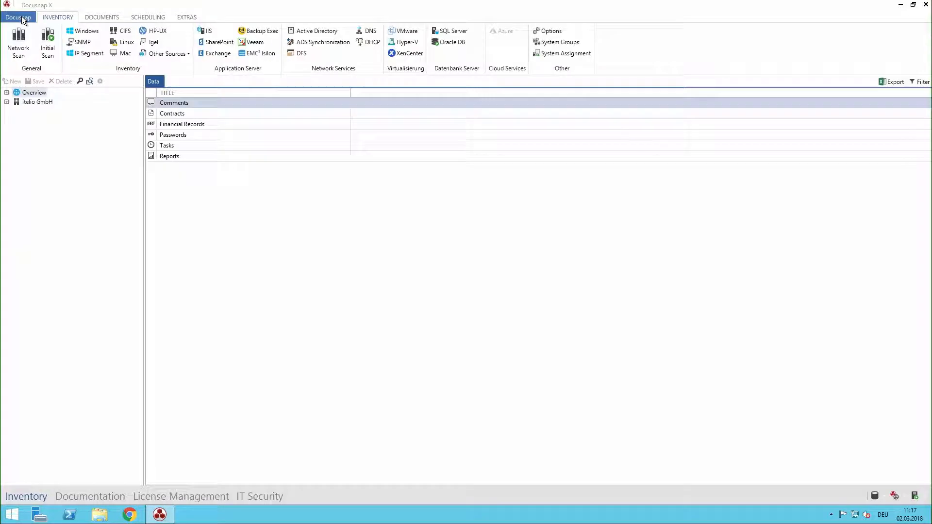
pyautogui.click(152, 16)
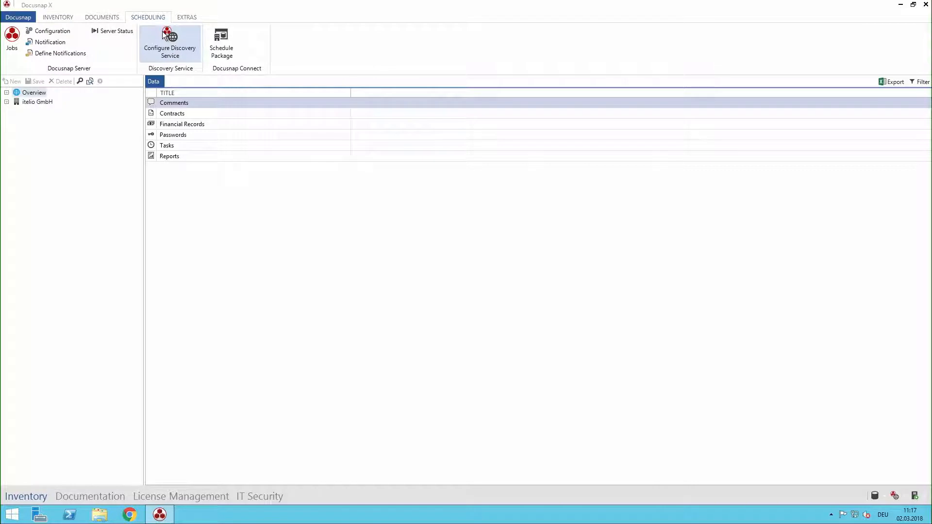
pyautogui.click(232, 34)
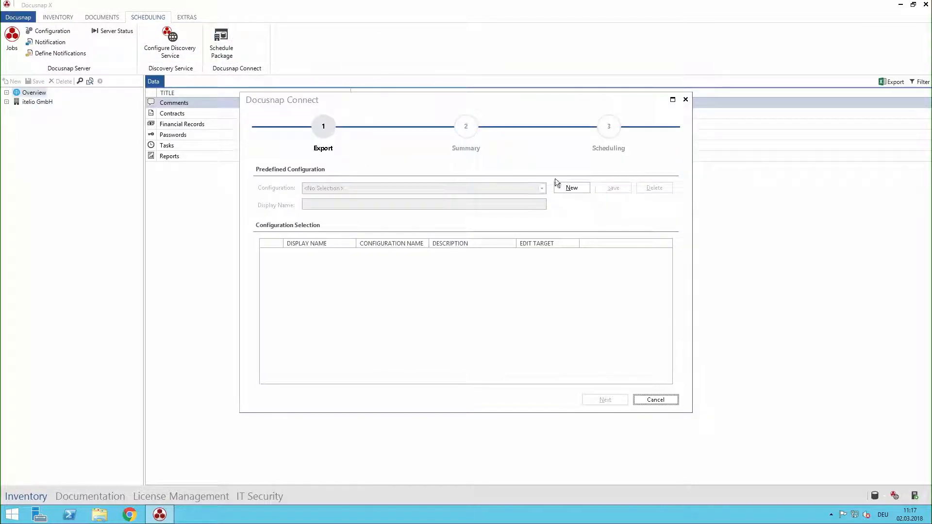
pyautogui.click(531, 188)
pyautogui.click(325, 225)
# Set the Monitoring export target to an Excel file named Monitoring in the Desktop folder.
pyautogui.click(558, 253)
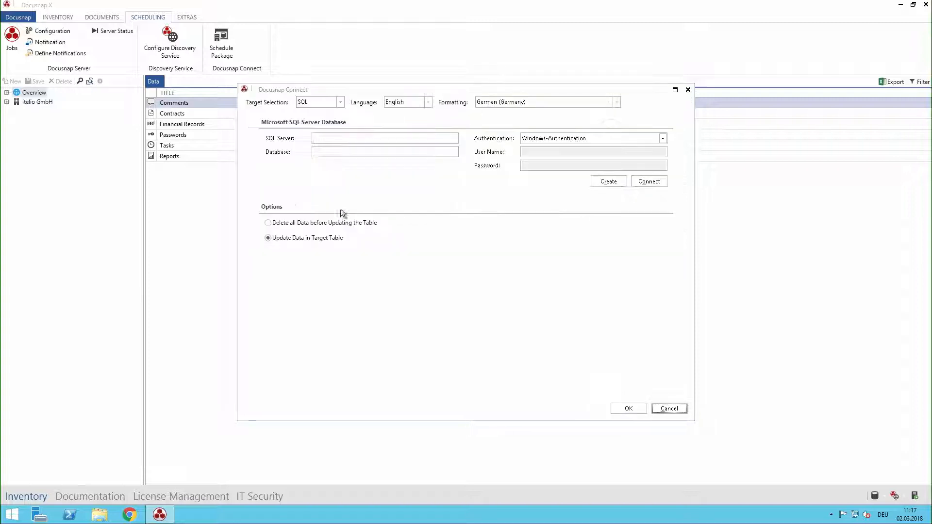
pyautogui.click(320, 102)
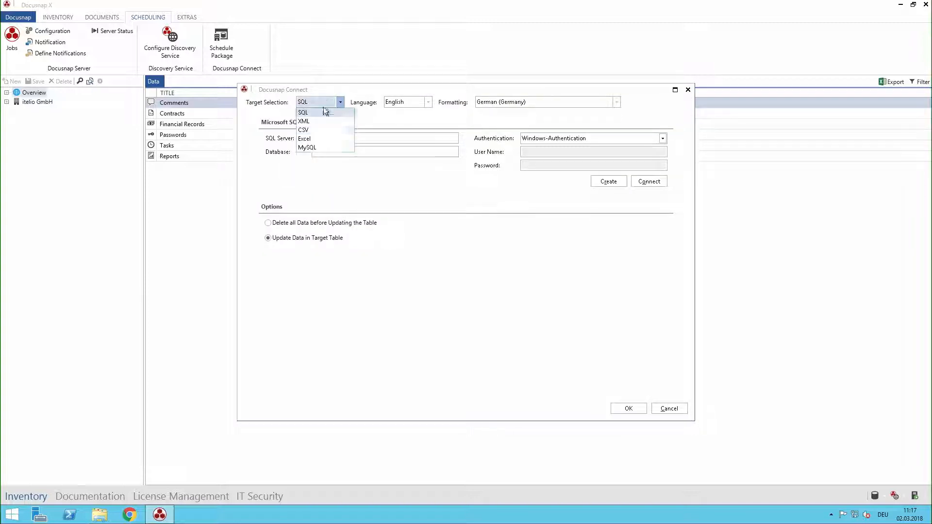
pyautogui.click(316, 138)
pyautogui.click(602, 141)
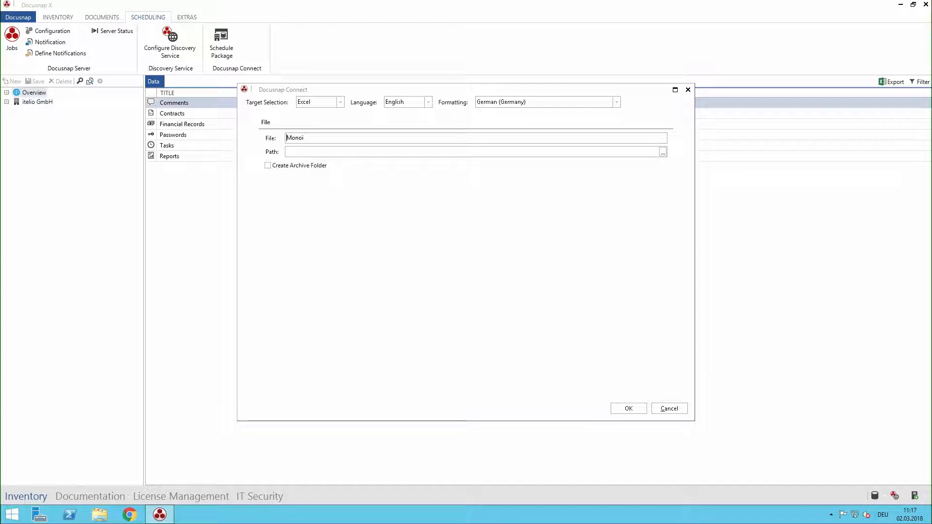
pyautogui.click(292, 138)
pyautogui.write('toring')
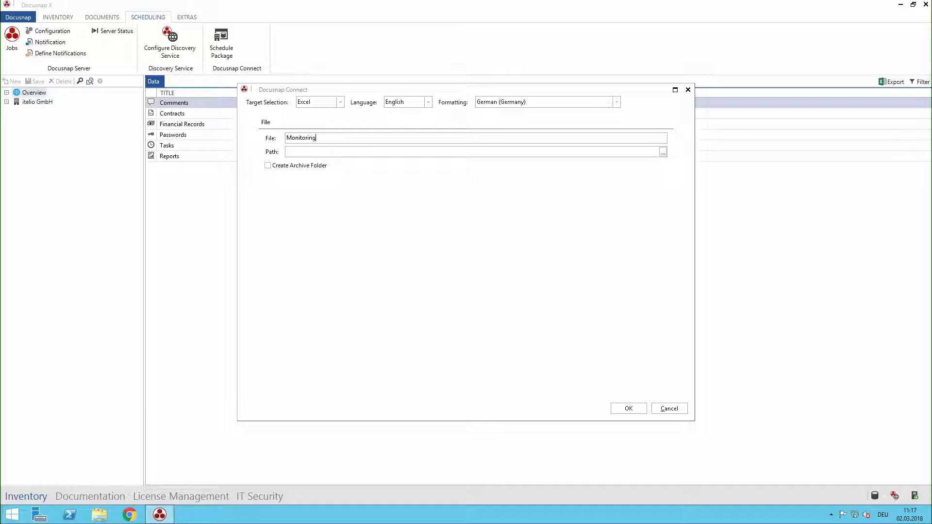
pyautogui.click(663, 152)
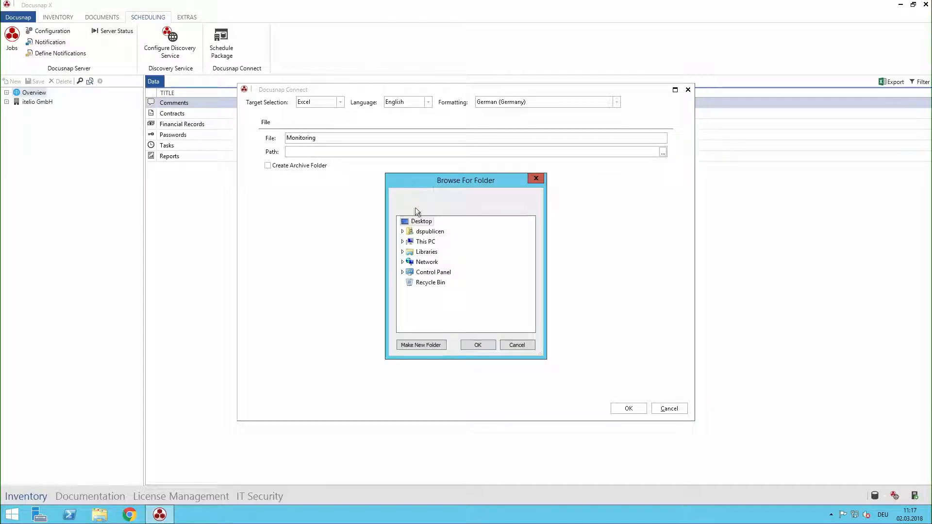
pyautogui.click(478, 346)
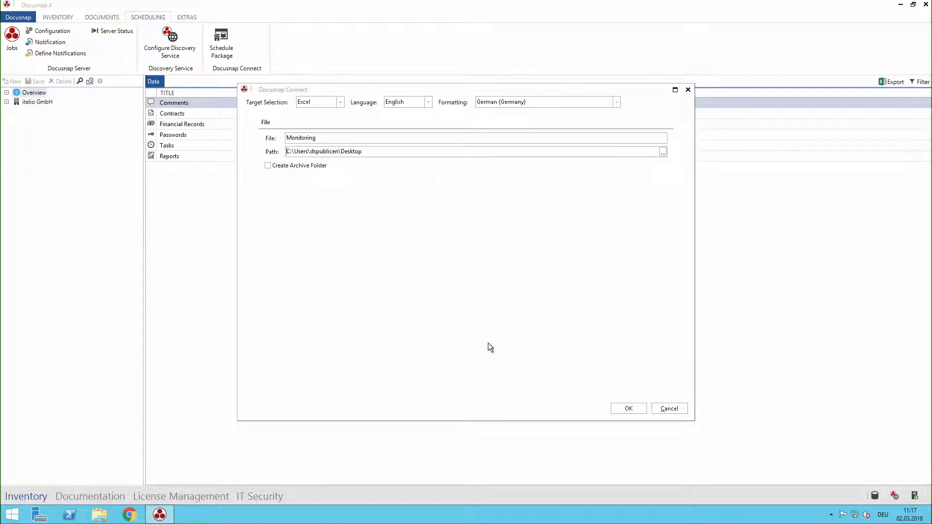
pyautogui.click(626, 408)
# Save the export configuration and run the Monitoring export immediately without scheduling a task.
pyautogui.click(612, 191)
pyautogui.click(616, 400)
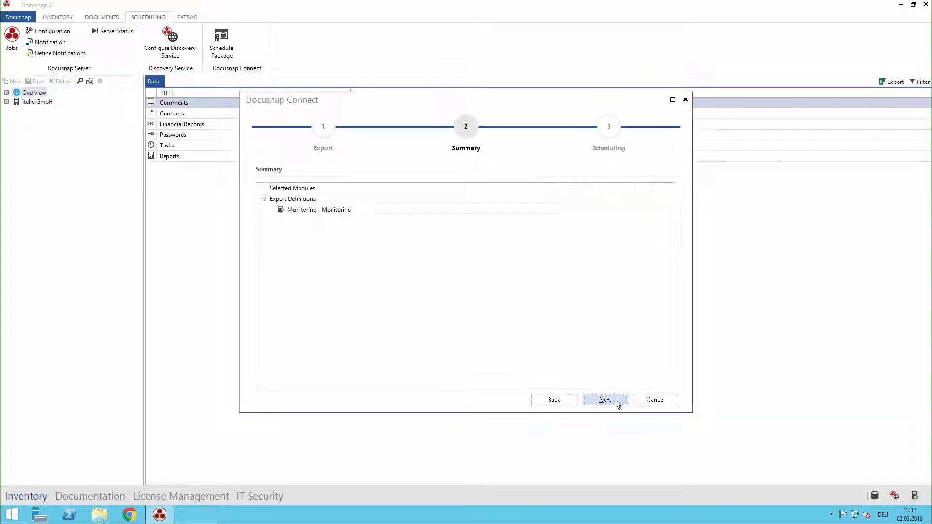
pyautogui.click(615, 400)
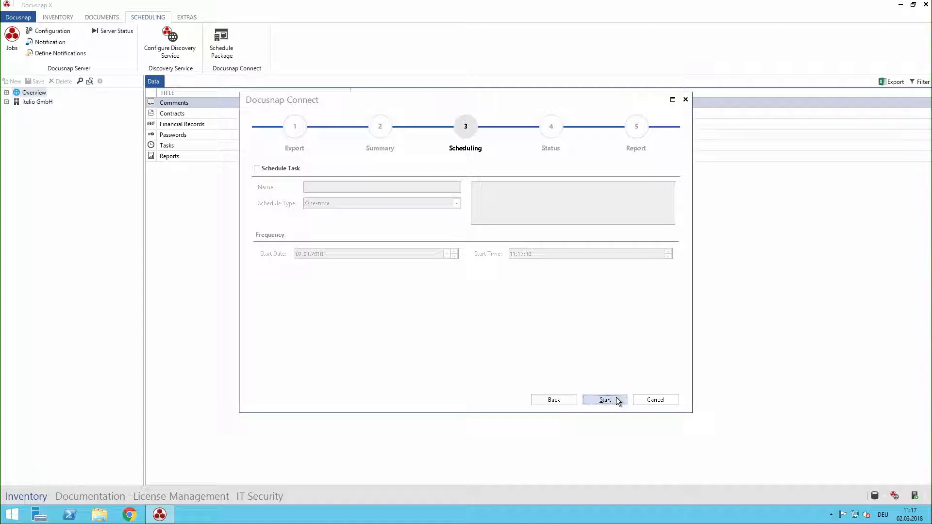
pyautogui.click(617, 398)
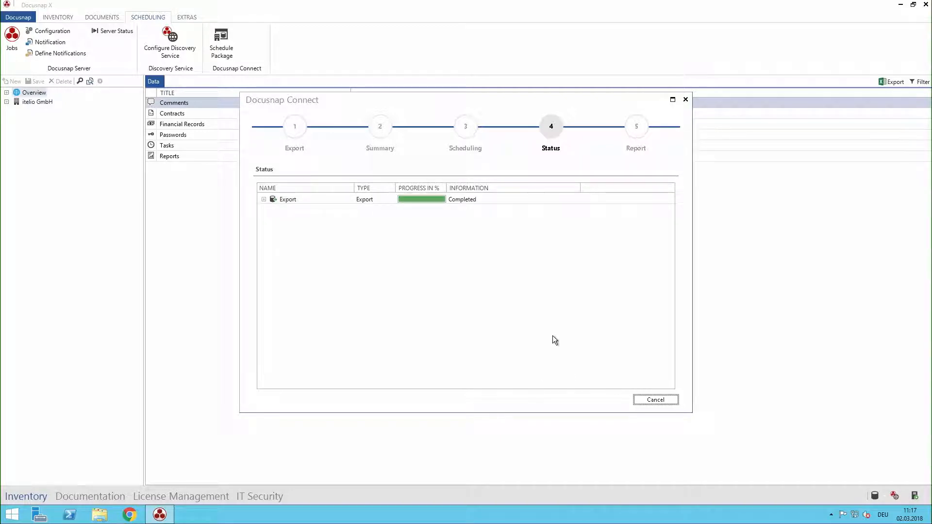
pyautogui.click(271, 217)
# Open the exported Monitoring workbook from the Desktop folder in Excel and examine its table, including the ONC column.
pyautogui.click(100, 515)
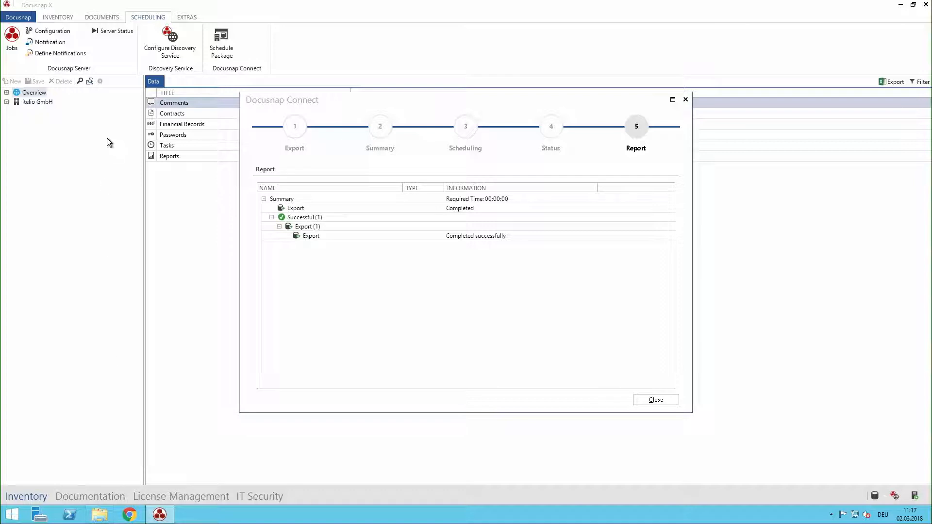
pyautogui.click(223, 203)
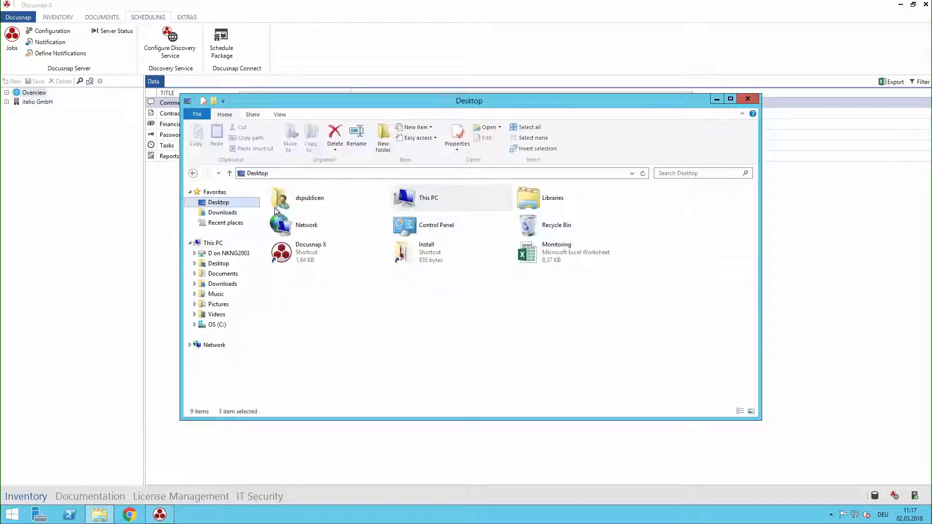
pyautogui.doubleClick(532, 255)
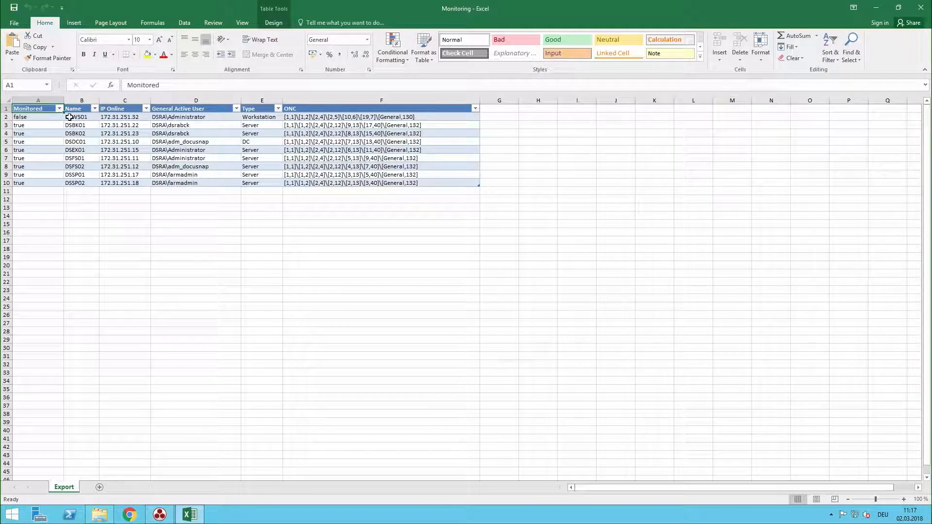
pyautogui.click(358, 123)
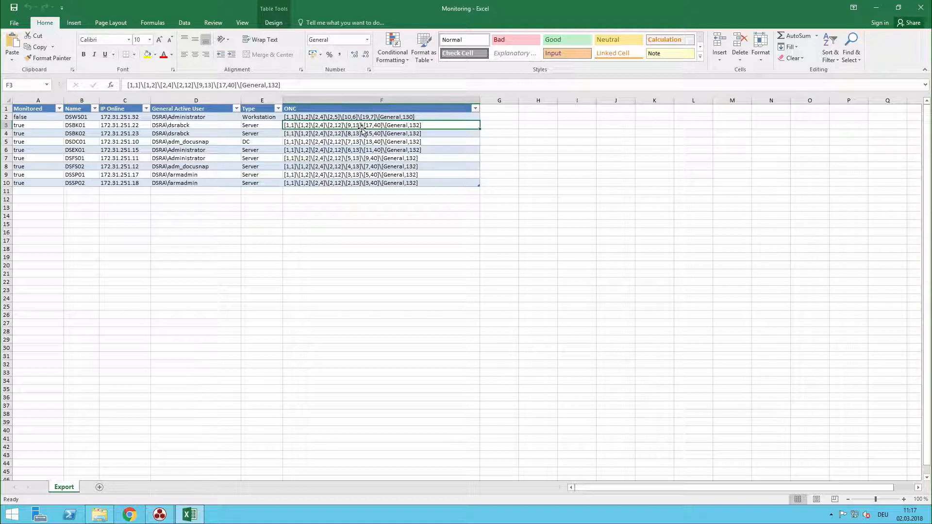